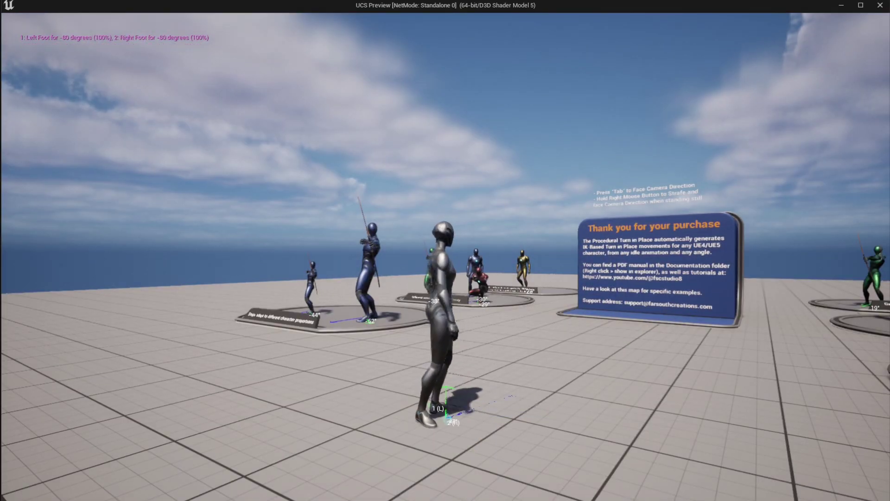
Step: Run the character around the TurnInPlace_Showcase preview to see the procedural turns and example stands
key("w")
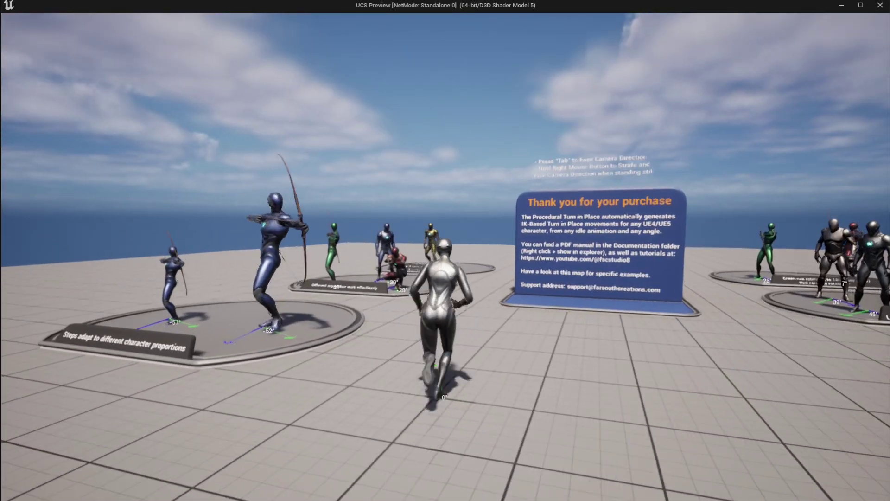
key("a")
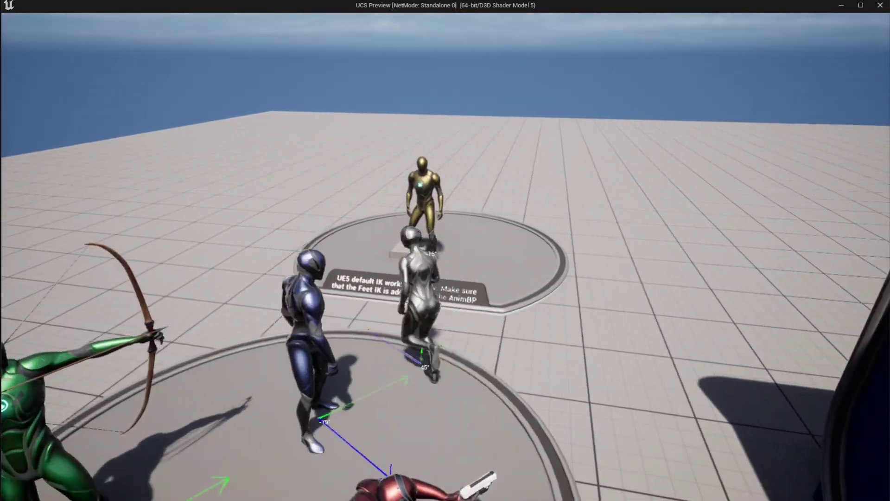
key("s")
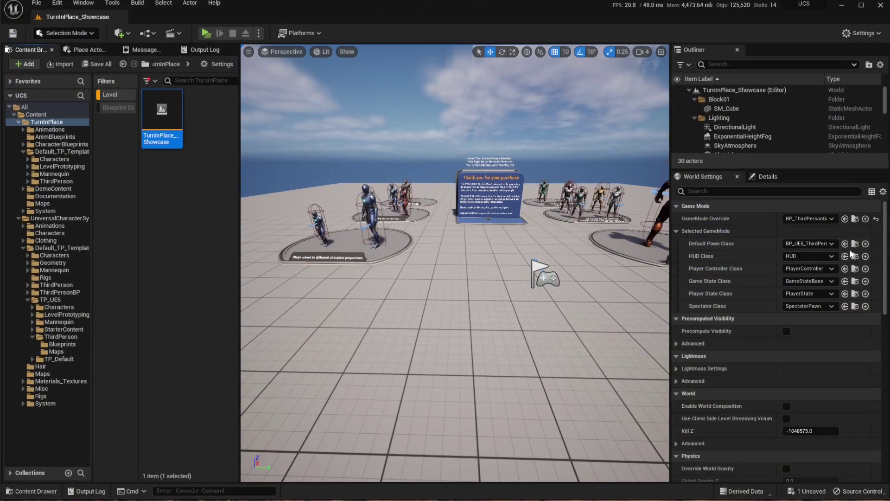
Step: Set the Default Pawn Class to UE4_ThirdPersonCharacter, and play the level to test turning in place toward the camera
left_click(807, 244)
type("u")
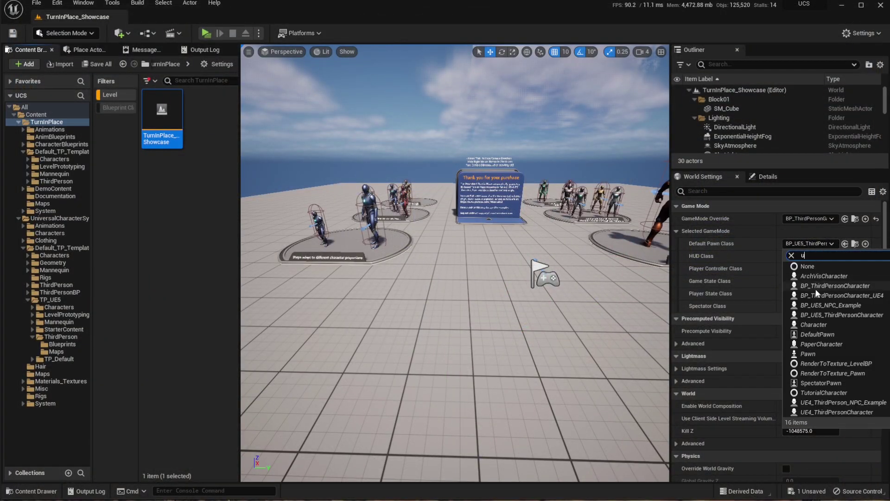
type("e4")
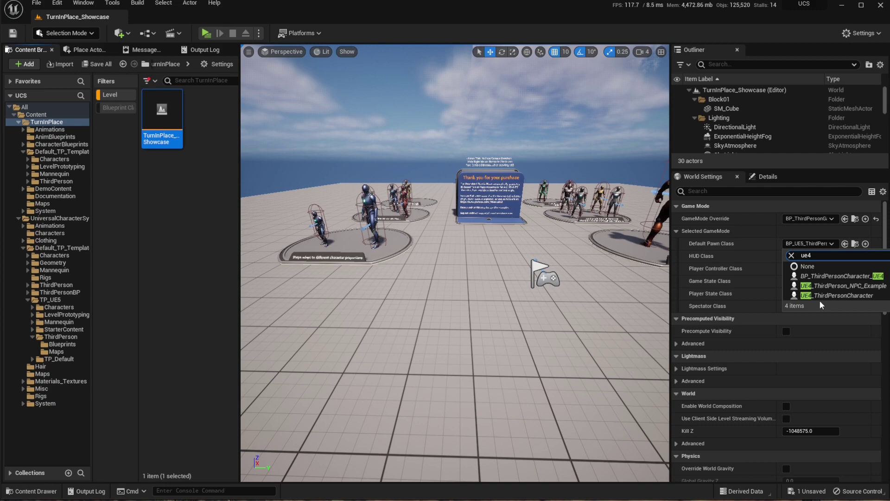
left_click(819, 297)
left_click(212, 34)
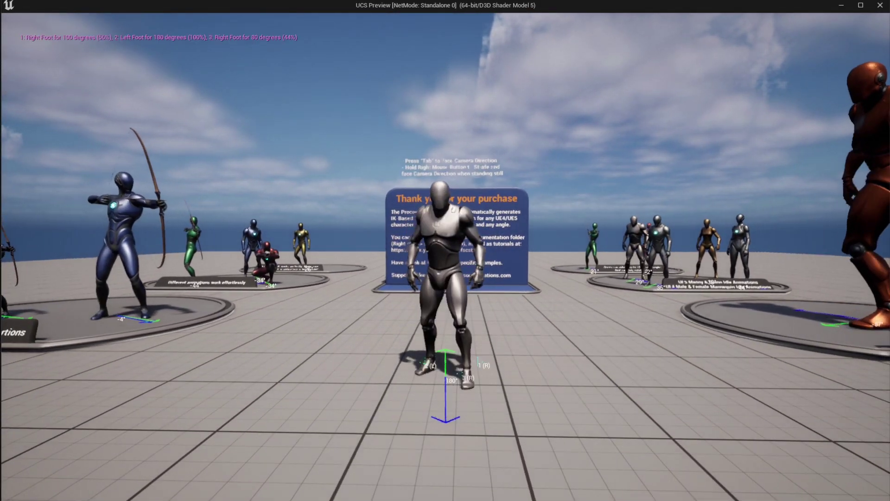
key("Tab")
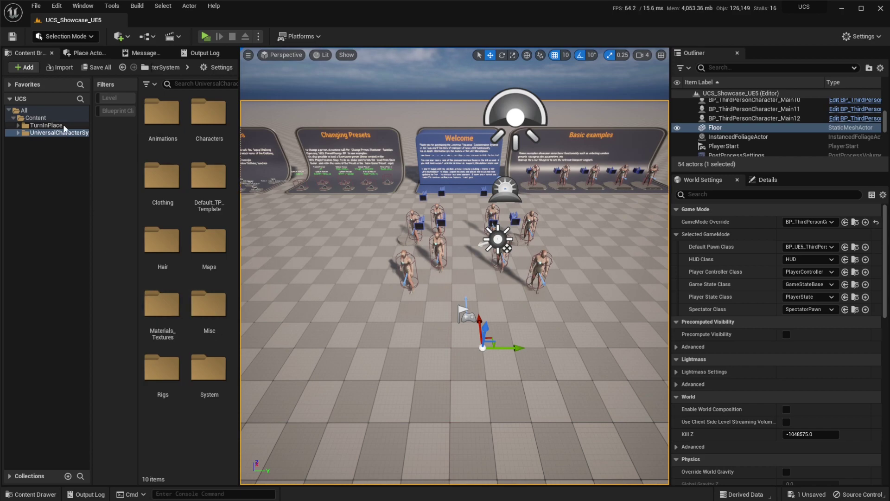
Step: Select the TurnInPlace content folder, and run the character through the UCS_Showcase_UE5 preview before ending play
left_click(46, 125)
right_click(63, 126)
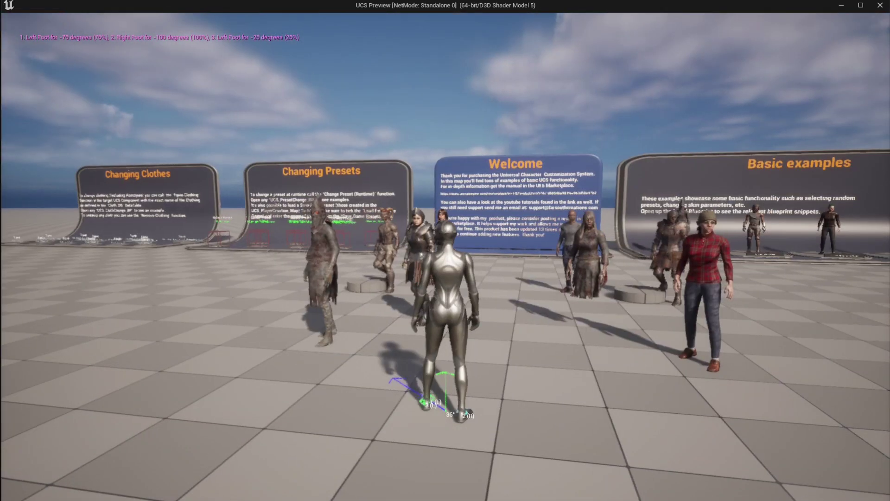
key("w")
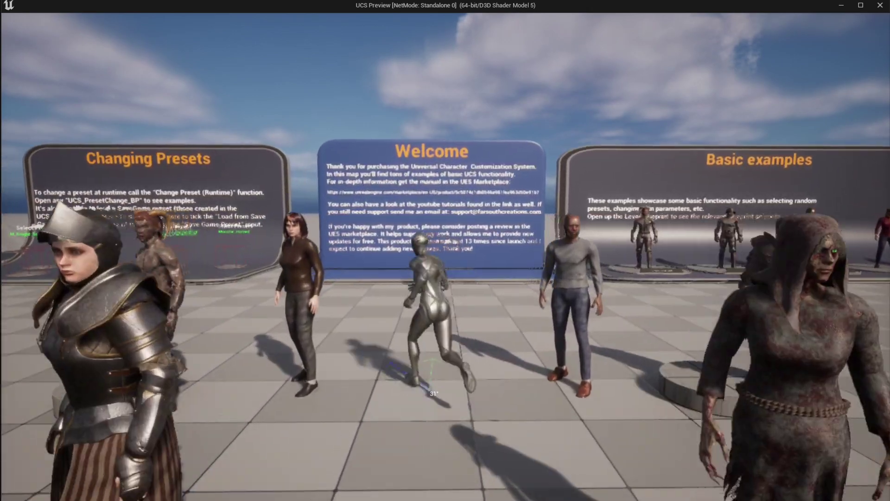
key("Escape")
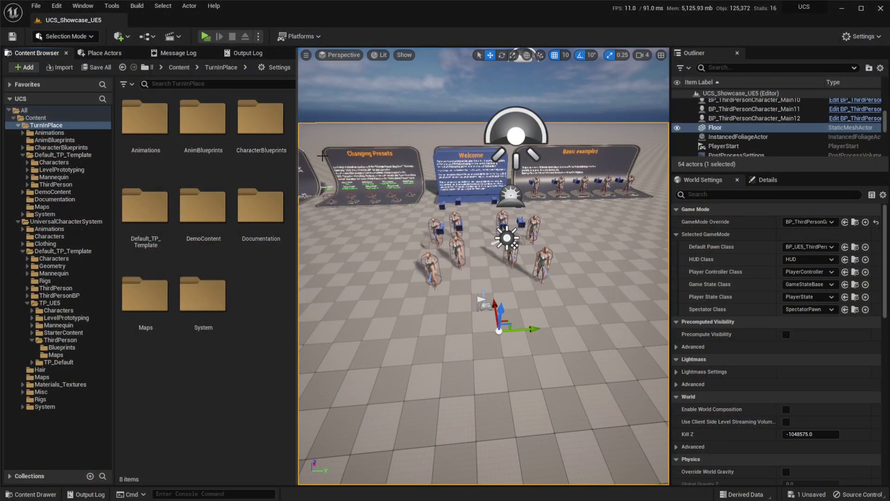
Step: Open BP_UE5_ThirdPersonCharacter from TurnInPlace's CharacterBlueprints folder and move its editor window off the content browser
left_click(65, 147)
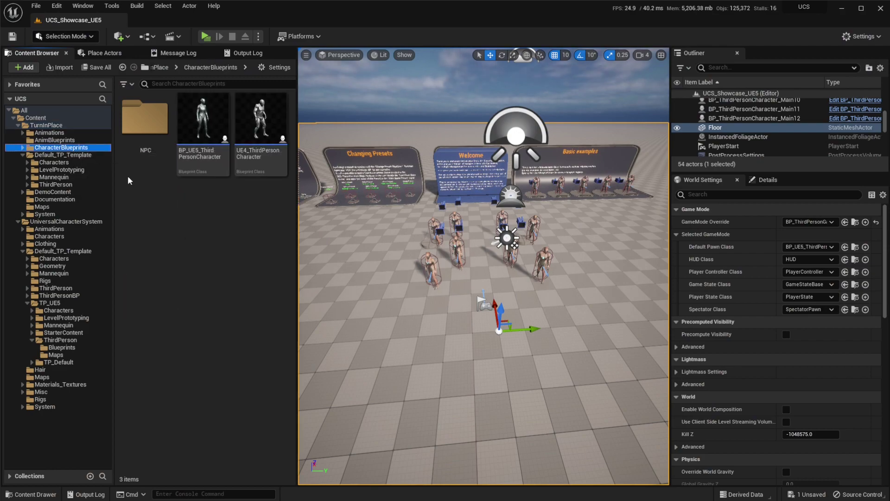
left_click(219, 165)
double_click(196, 161)
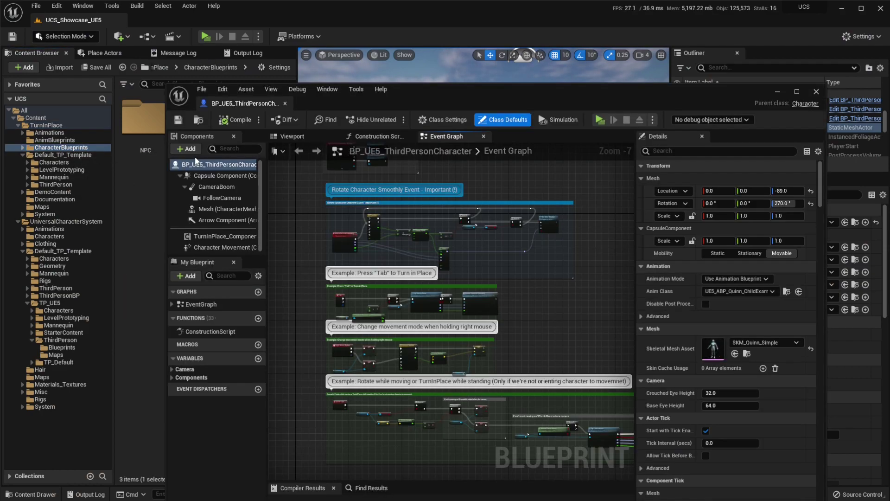
left_click_drag(452, 98, 498, 407)
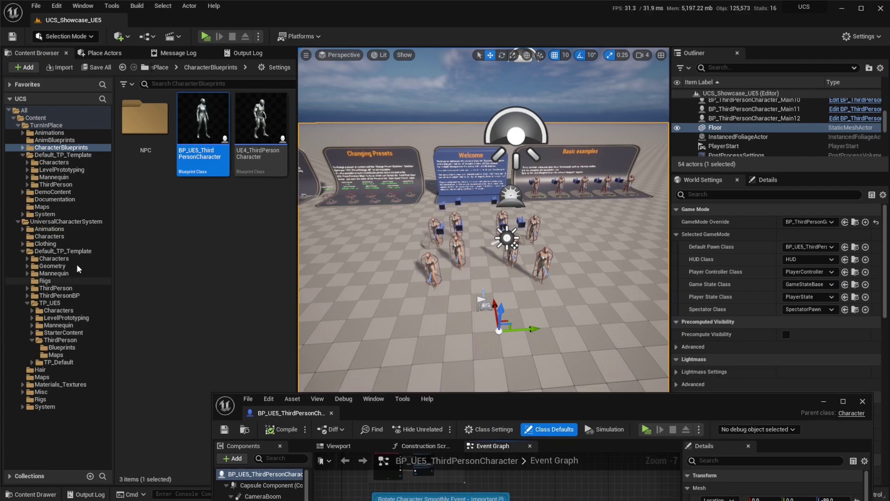
Step: Search the UniversalCharacterSystem folder for "third person bp" and open BP_ThirdPersonCharacter with its component list widened
left_click(77, 223)
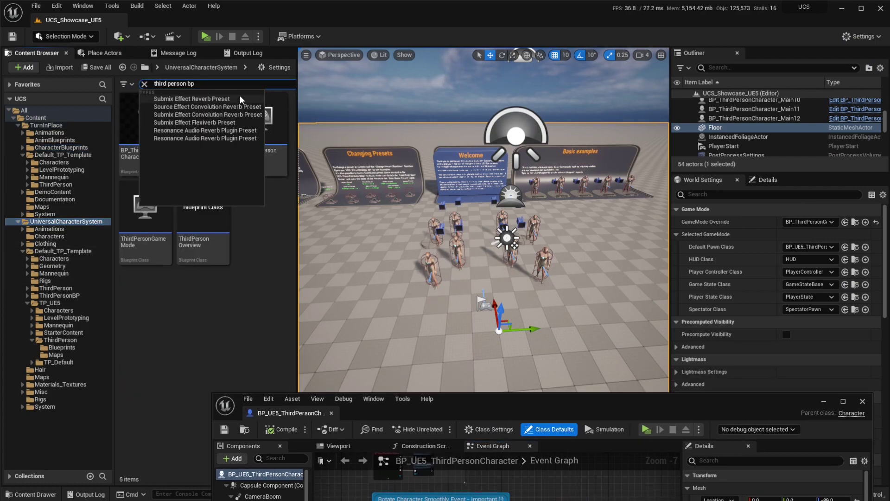
left_click(263, 248)
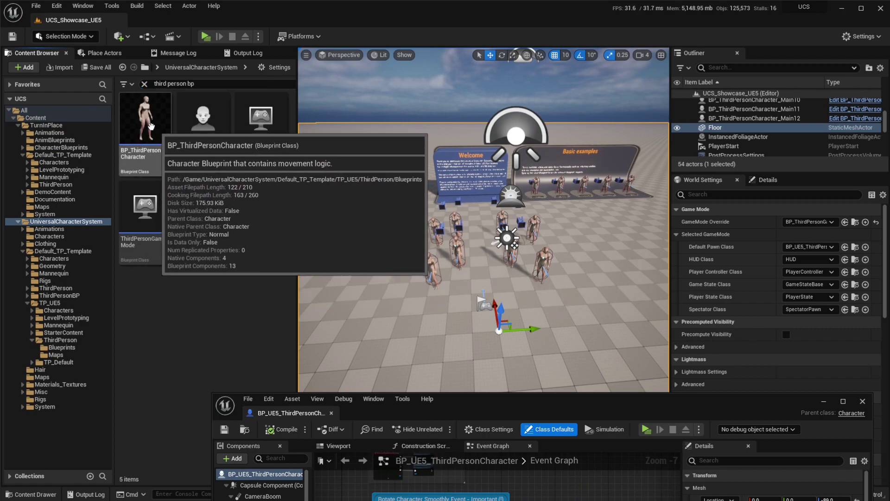
double_click(158, 131)
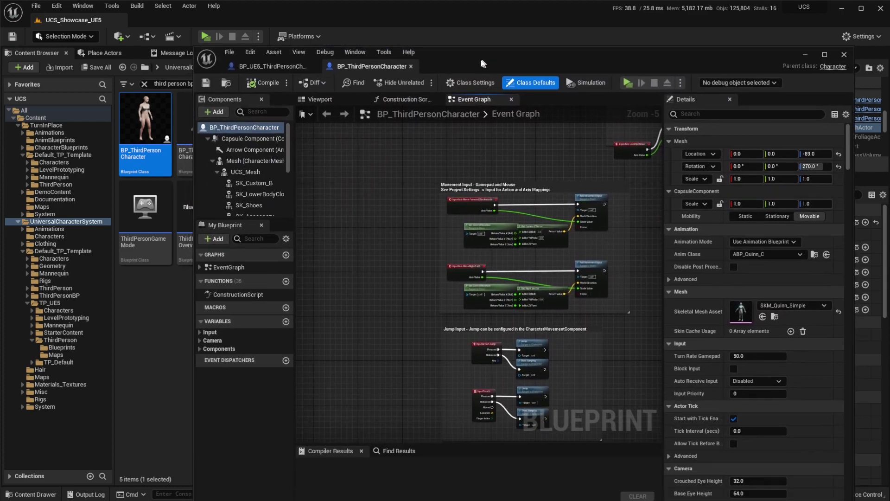
left_click_drag(279, 227, 322, 227)
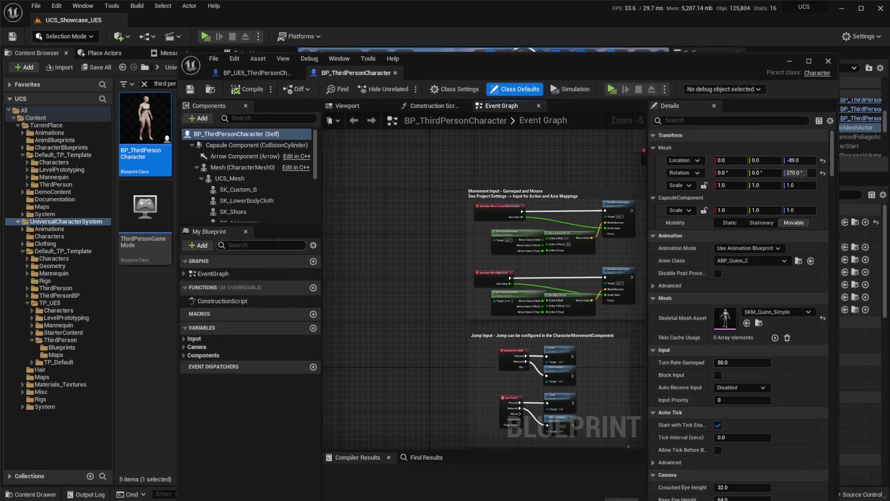
Step: Copy UCS_Mesh and all its child components down to SM_Hair from BP_ThirdPersonCharacter
scroll(248, 172, "down", 1)
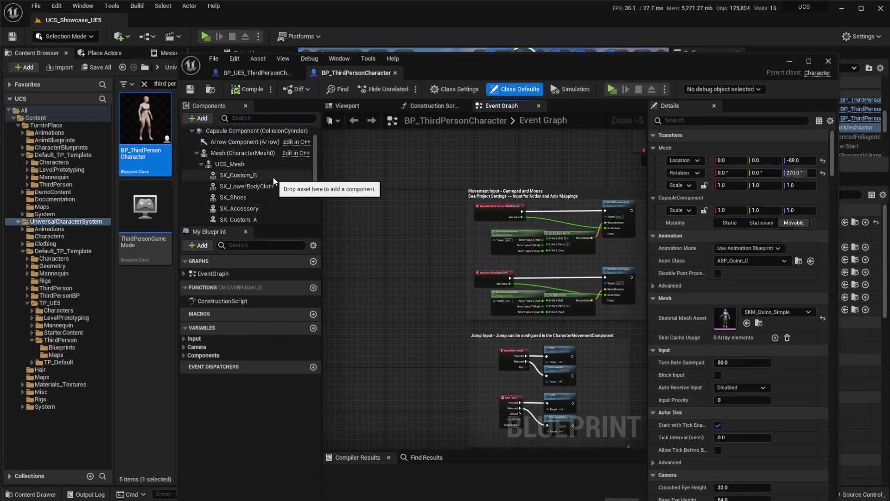
left_click(241, 164)
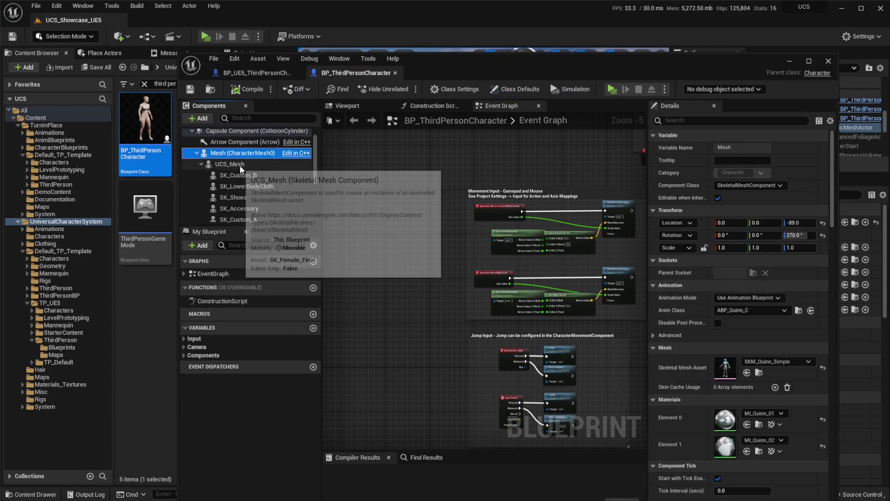
scroll(238, 167, "down", 1)
scroll(260, 173, "down", 5)
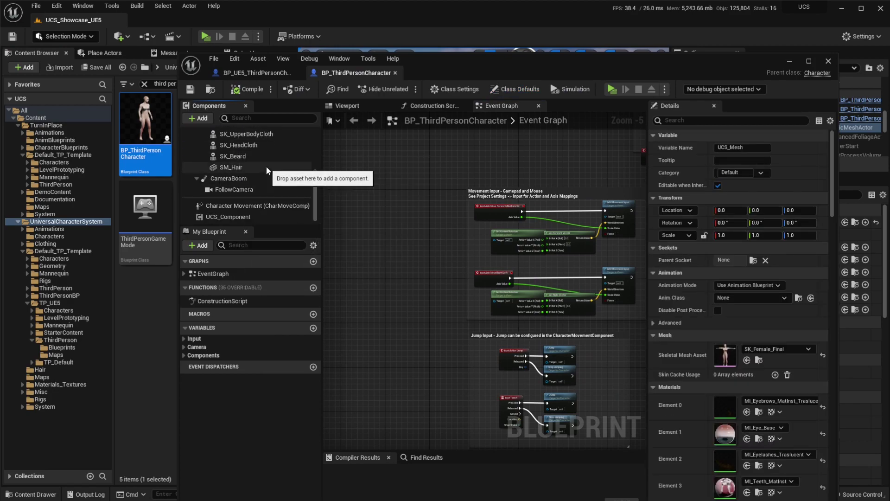
left_click(244, 167, "shift")
right_click(244, 165)
key("Escape")
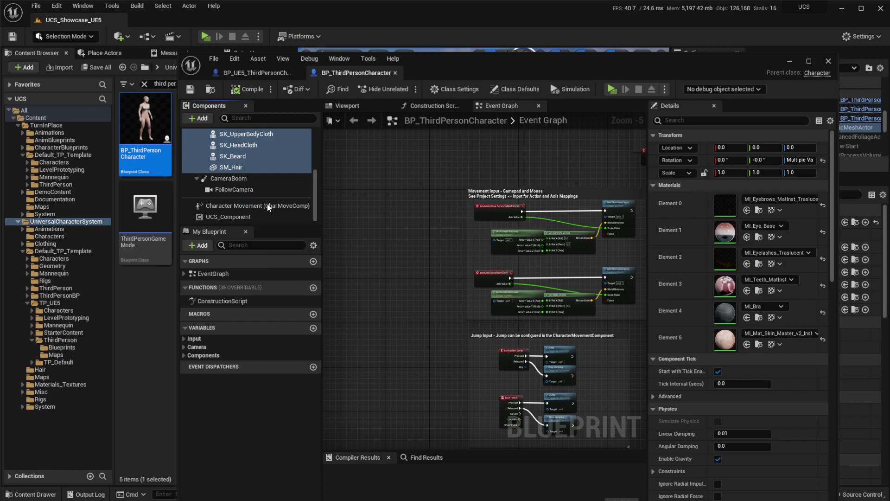
scroll(266, 159, "up", 4)
scroll(261, 171, "up", 4)
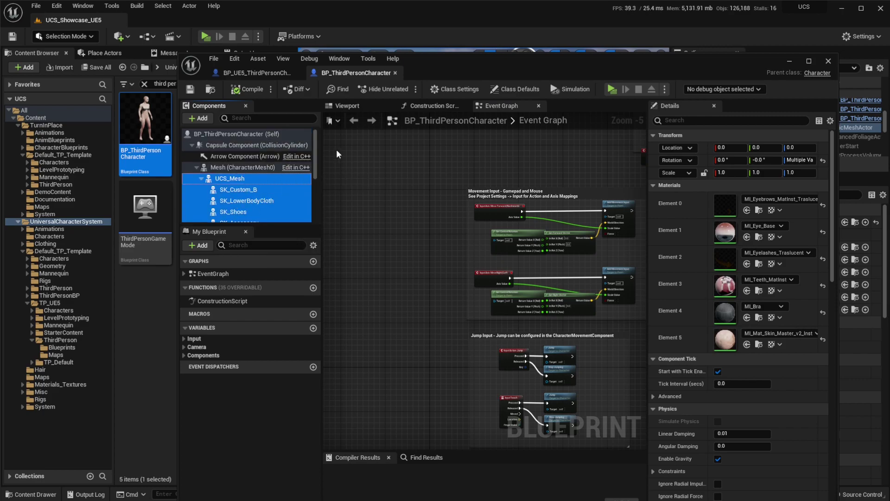
Step: Paste the copied UCS components into BP_UE5_ThirdPersonCharacter with its Mesh component selected
left_click(262, 72)
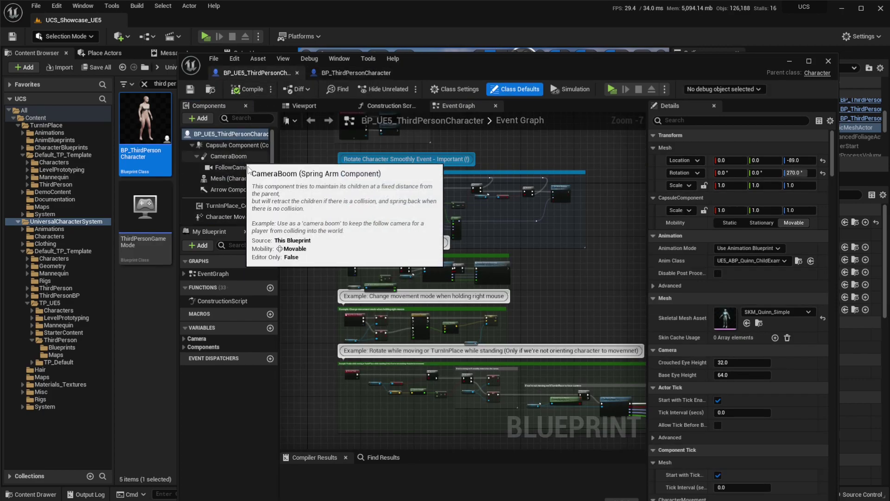
left_click(235, 179)
right_click(231, 180)
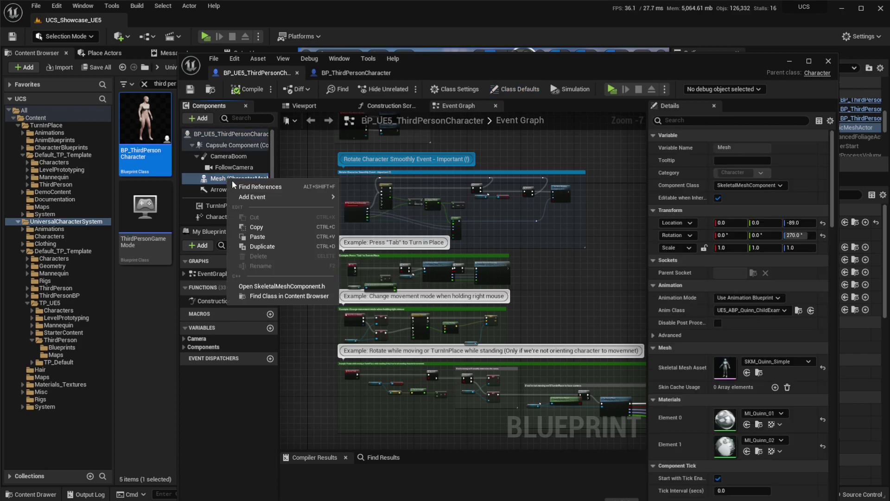
left_click(256, 235)
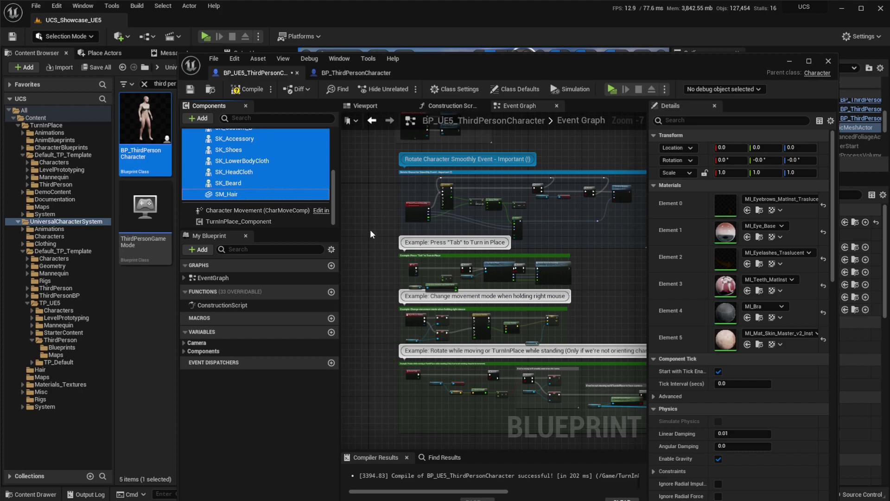
Step: Attach UCS_Mesh to Mesh (CharacterMesh0) in BP_UE5_ThirdPersonCharacter and set its Z location
scroll(371, 229, "up", 2)
left_click(257, 161)
scroll(266, 176, "up", 3)
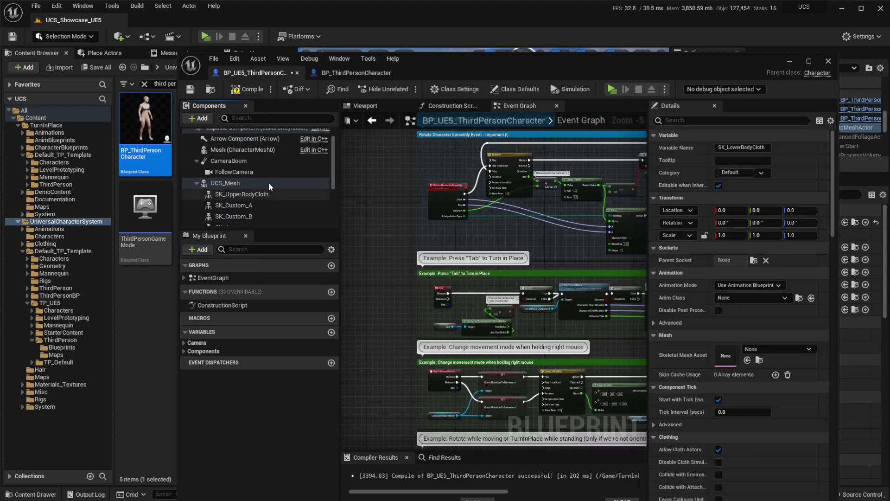
scroll(269, 182, "up", 1)
left_click(229, 198)
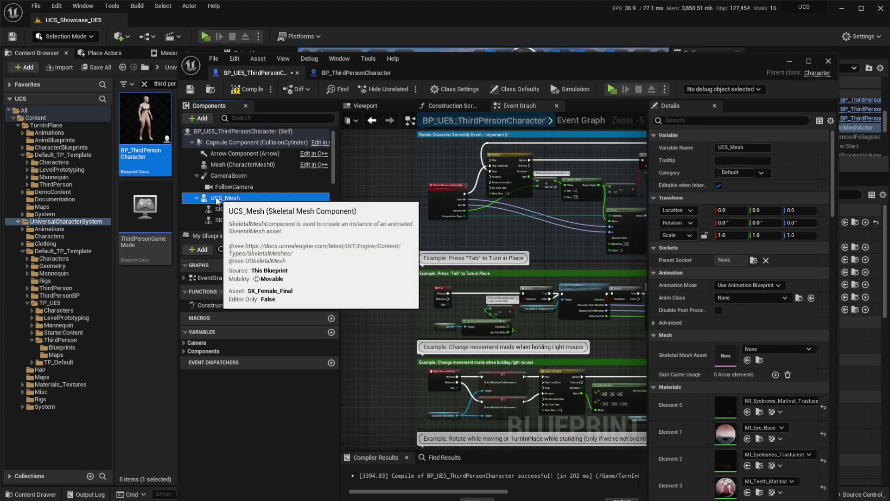
left_click_drag(217, 200, 226, 165)
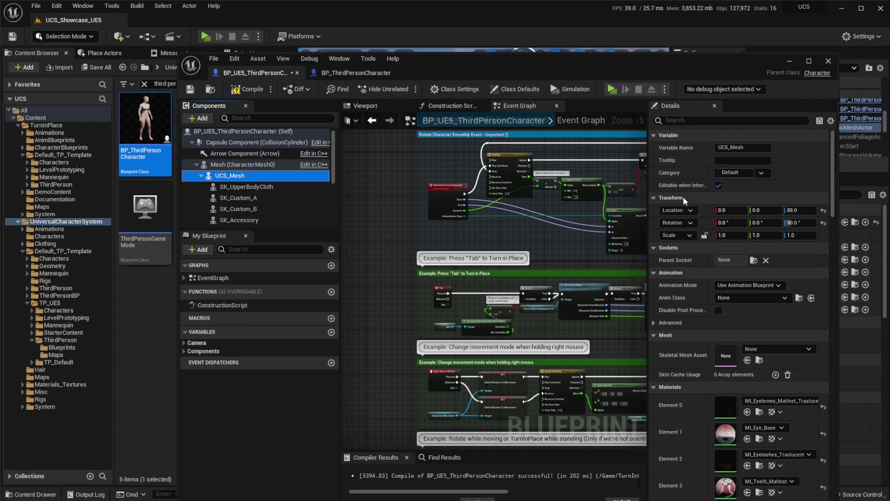
left_click(805, 211)
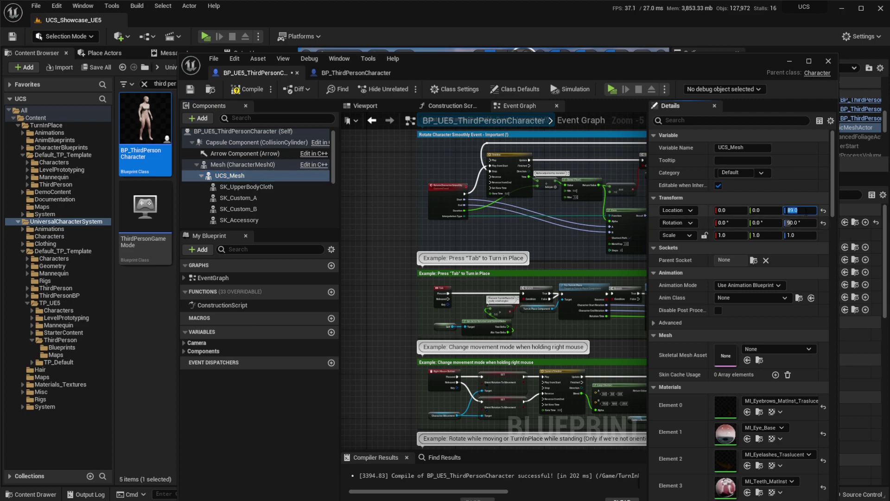
key("Return")
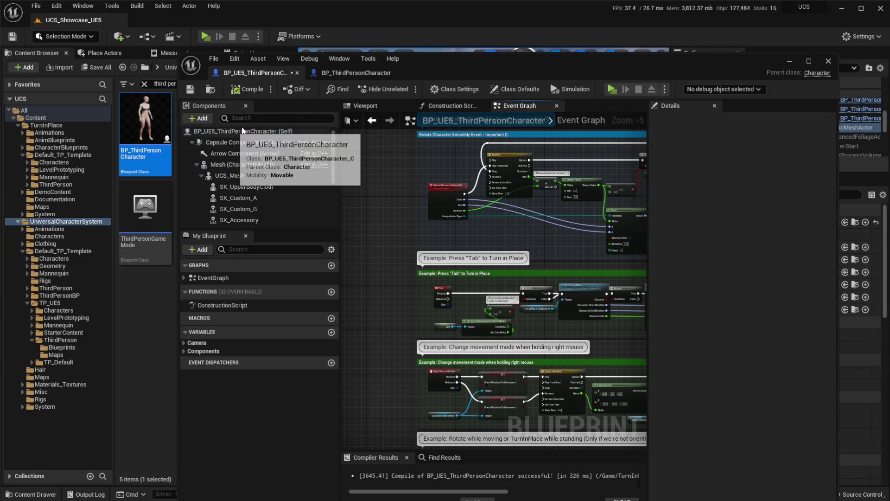
Step: Add a UCS Component to BP_UE5_ThirdPersonCharacter, keeping its default name
left_click(202, 119)
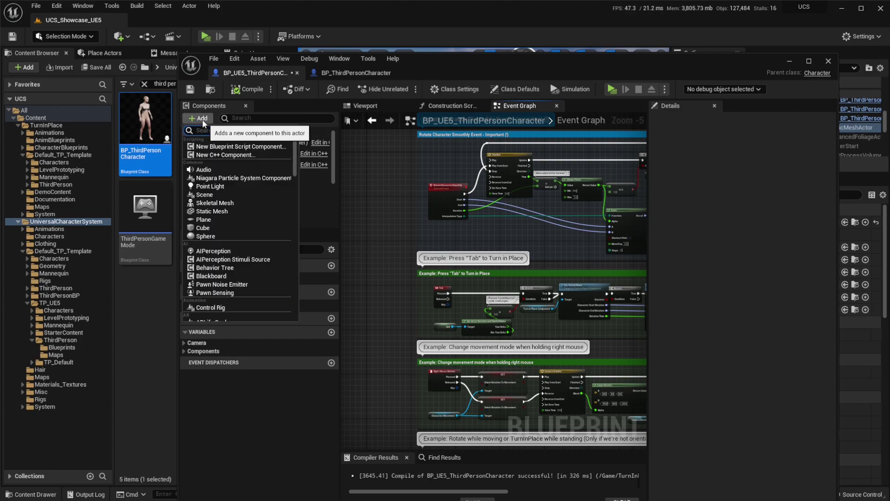
type("ucs")
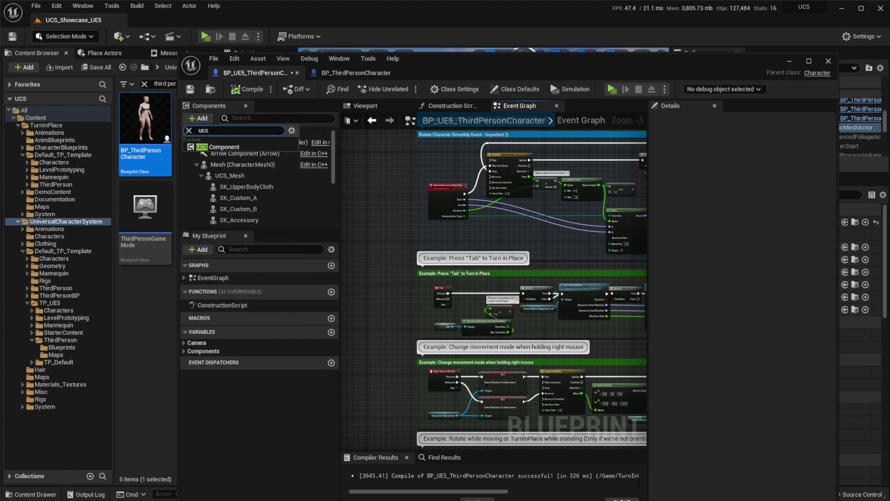
left_click(218, 144)
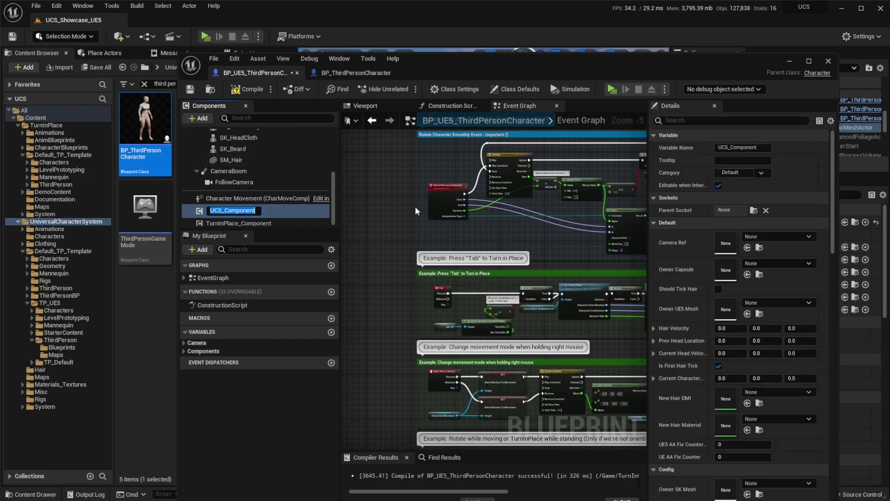
left_click(400, 202)
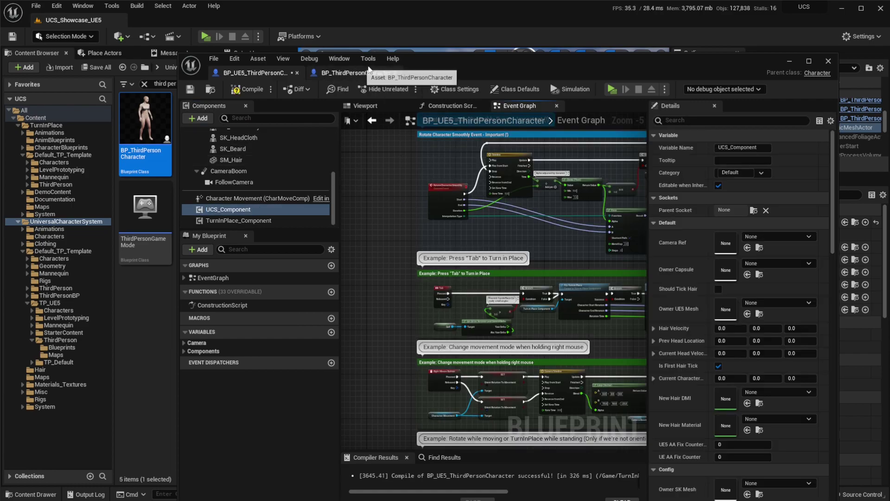
Step: Copy the Character Config Construction Script, Make Map and component reference nodes from BP_ThirdPersonCharacter's Construction Script, leaving out the entry node
left_click(355, 72)
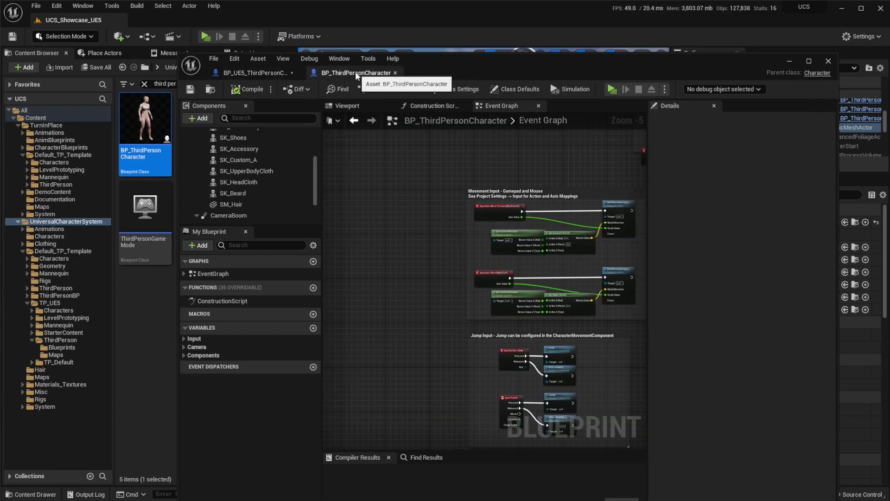
left_click(432, 105)
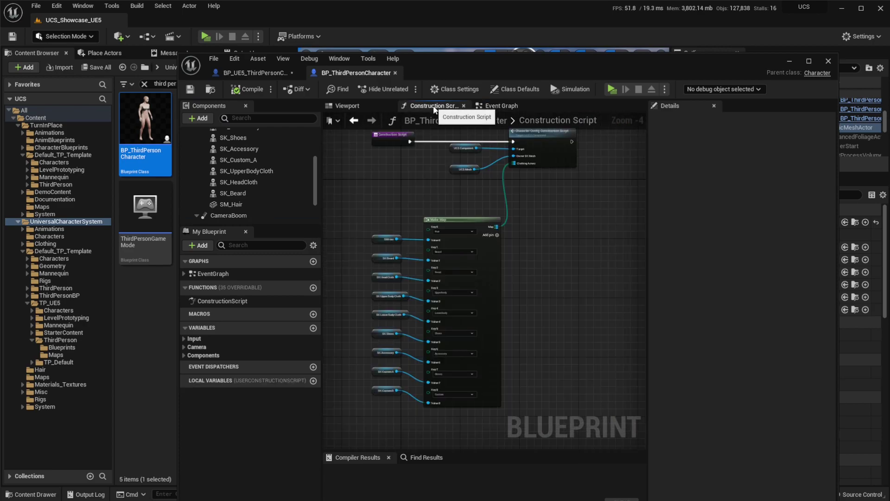
left_click_drag(531, 217, 510, 302)
right_click_drag(397, 221, 391, 207)
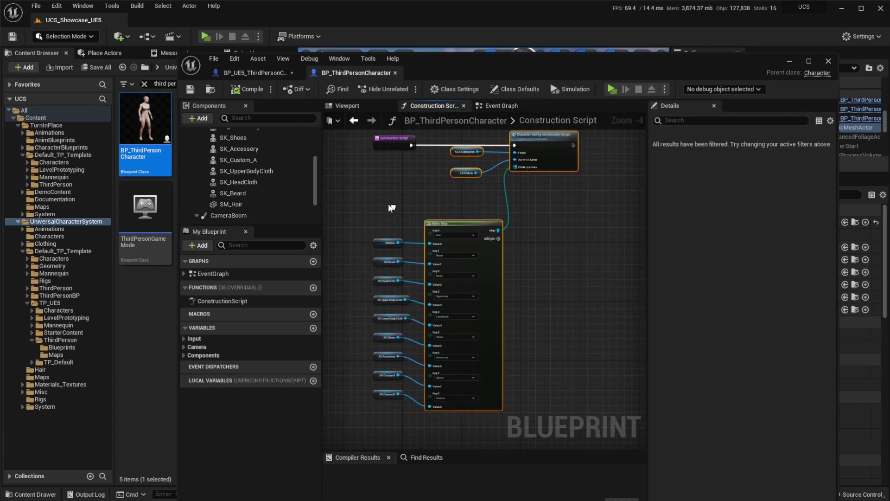
left_click_drag(371, 206, 433, 409, "shift")
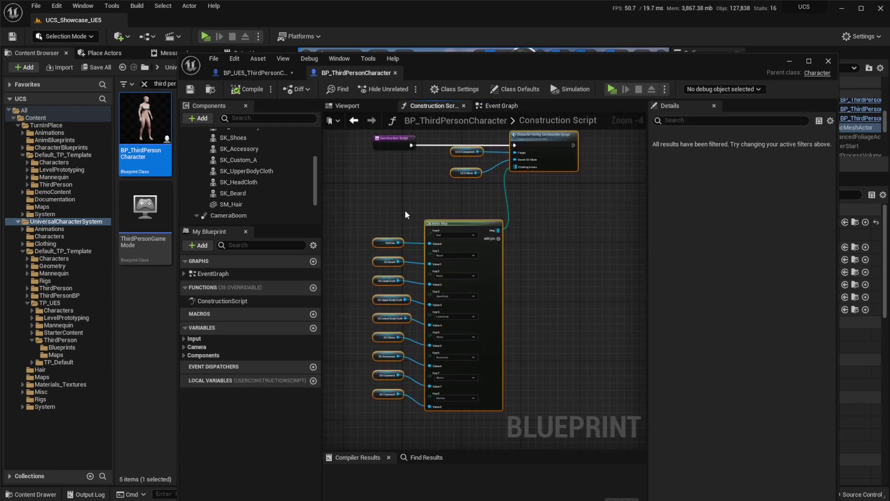
Step: Paste the copied nodes into BP_UE5_ThirdPersonCharacter's Construction Script, connect the entry node to Character Config Construction Script and compile
left_click(271, 72)
left_click(447, 106)
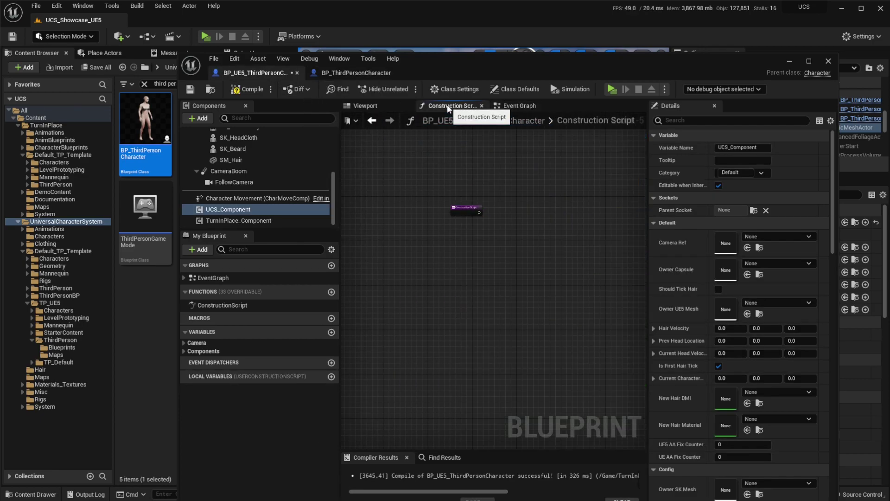
key("ctrl+v")
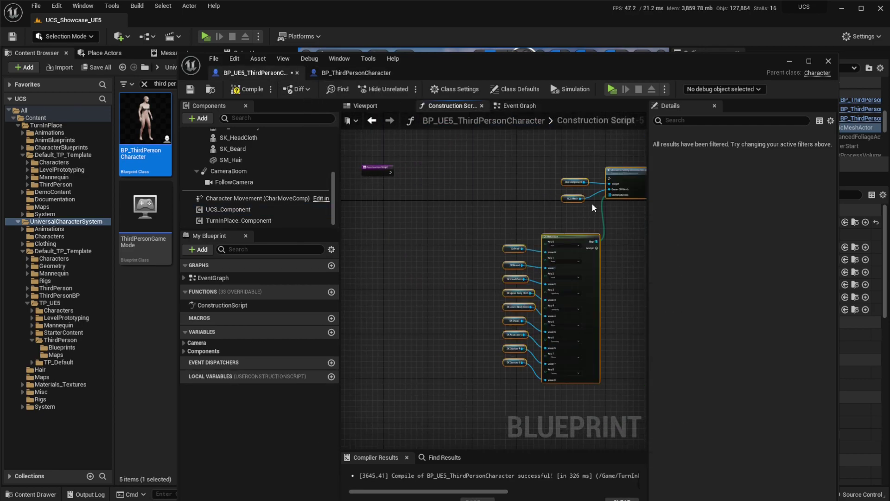
scroll(396, 156, "up", 2)
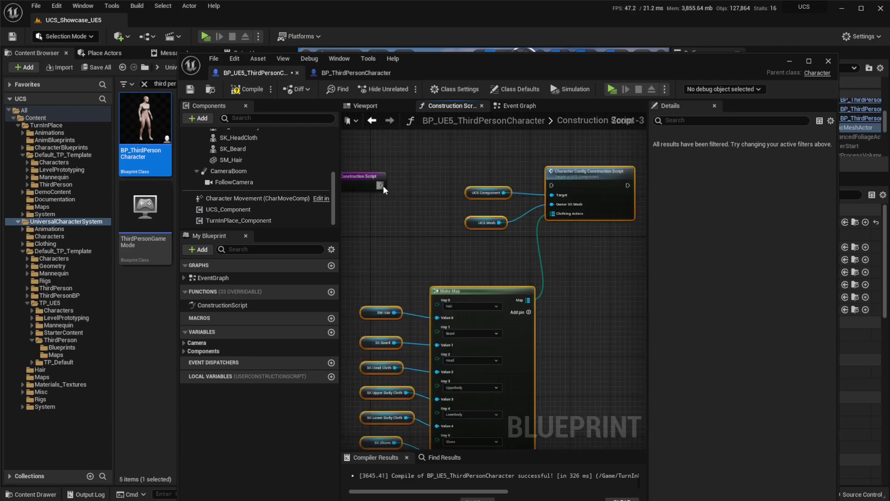
left_click_drag(381, 185, 566, 180)
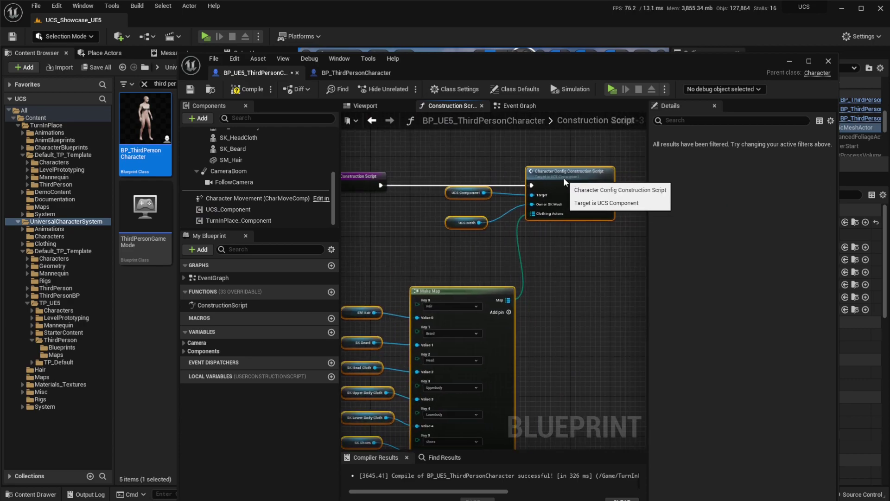
left_click(362, 143)
left_click(230, 90)
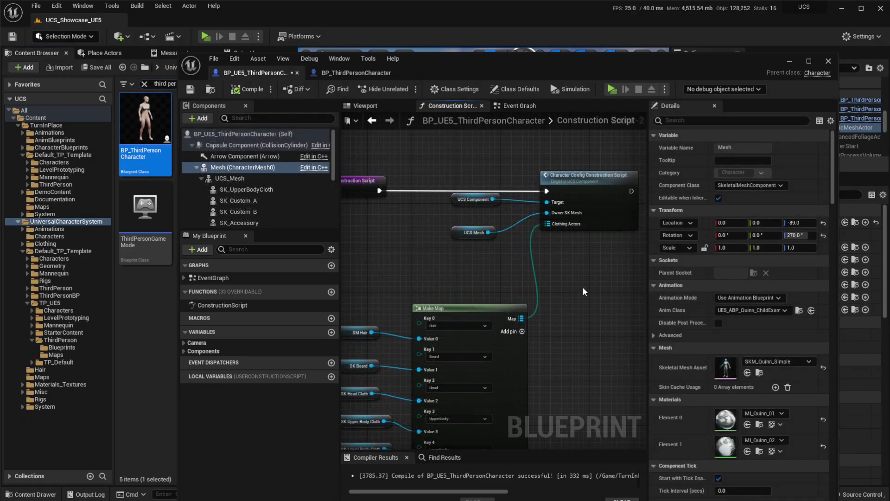
Step: Enable Hidden in Game for the Mesh (CharacterMesh0) component of BP_UE5_ThirdPersonCharacter
left_click(235, 167)
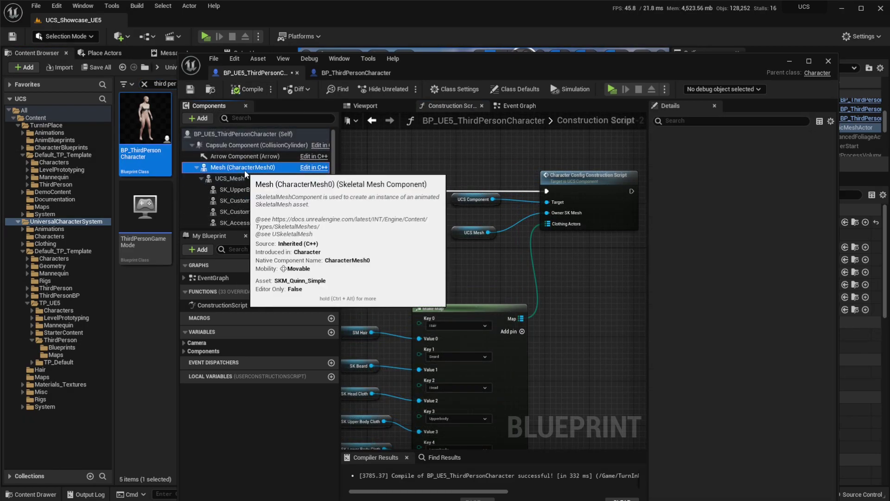
left_click(715, 121)
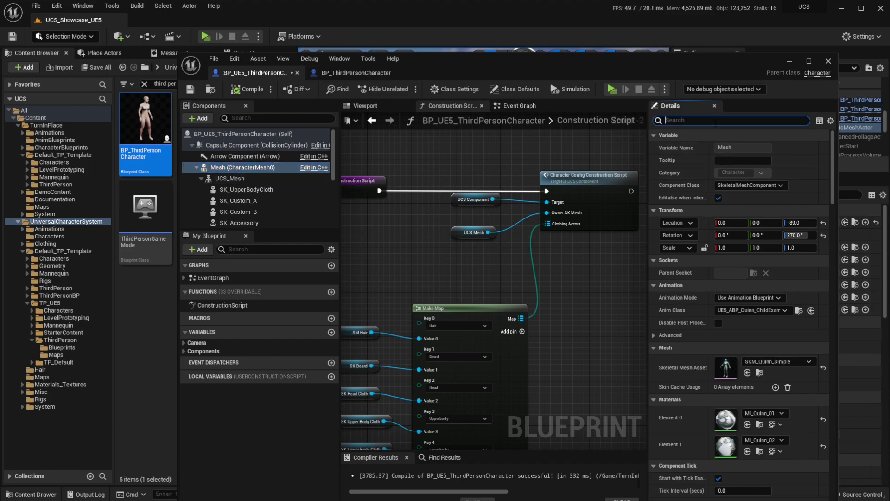
type("hidden")
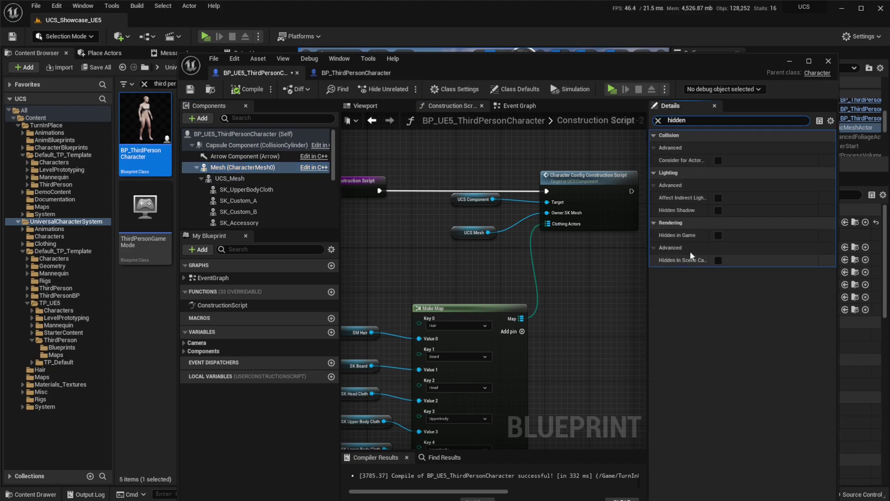
left_click(718, 235)
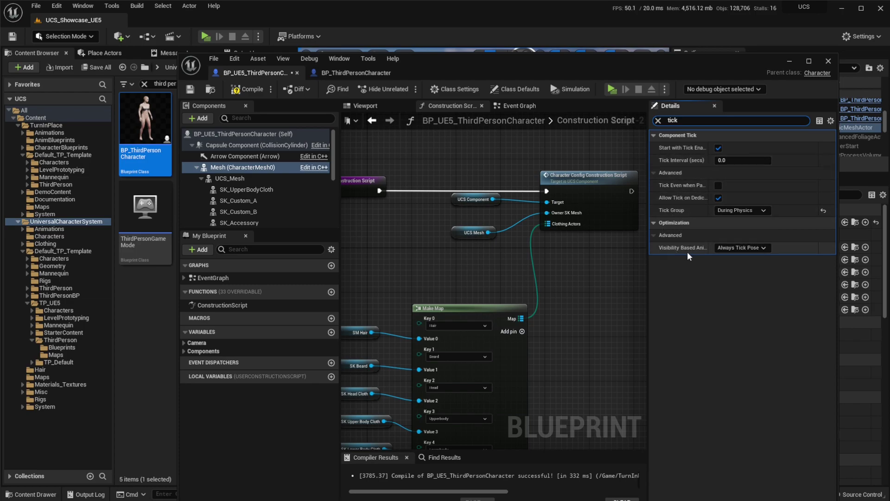
Step: Set the Mesh component's visibility-based animation tick option to Always Tick Pose and Refresh Bones, and clear the property filter
mouse_move(681, 250)
left_click(760, 247)
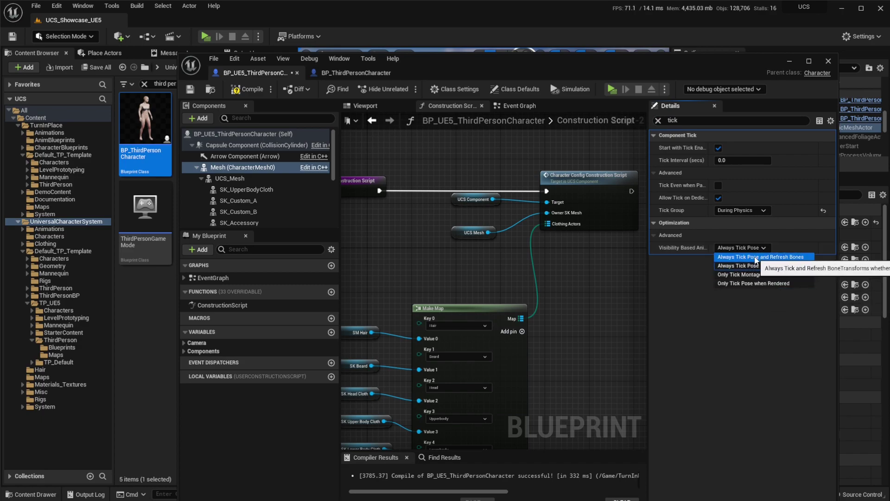
left_click(755, 258)
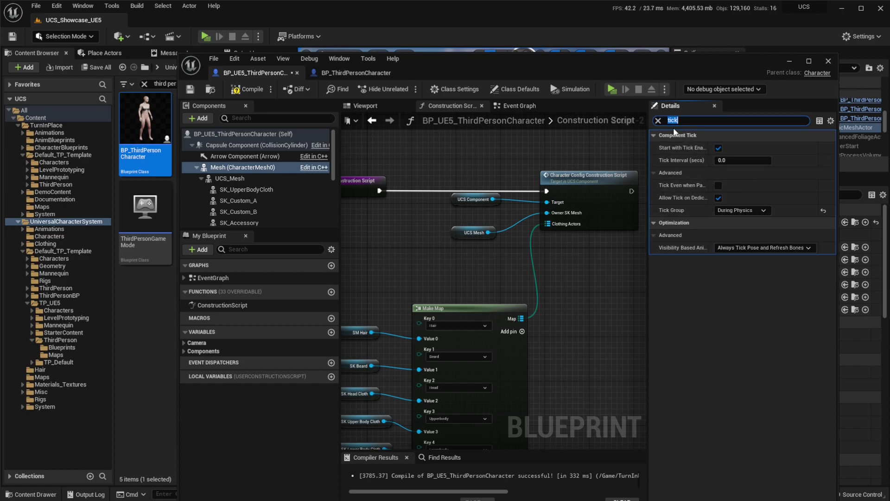
left_click(658, 121)
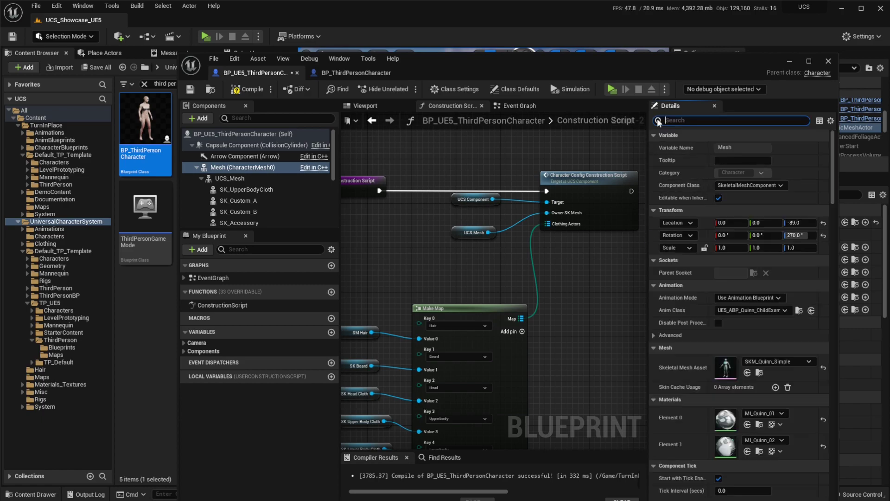
Step: Set the UCS_Component's Data Table Ref row name to F_Knight_PlateArmor, then compile and save the blueprint
left_click(567, 153)
scroll(308, 173, "down", 3)
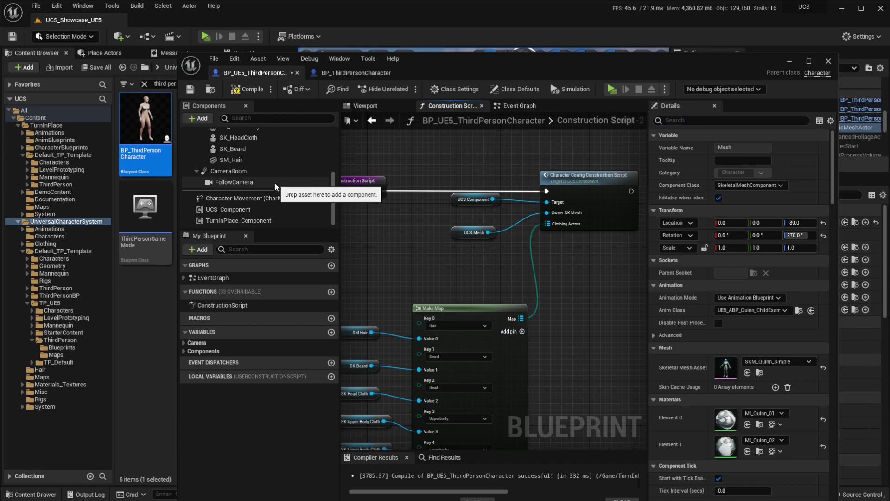
left_click(223, 209)
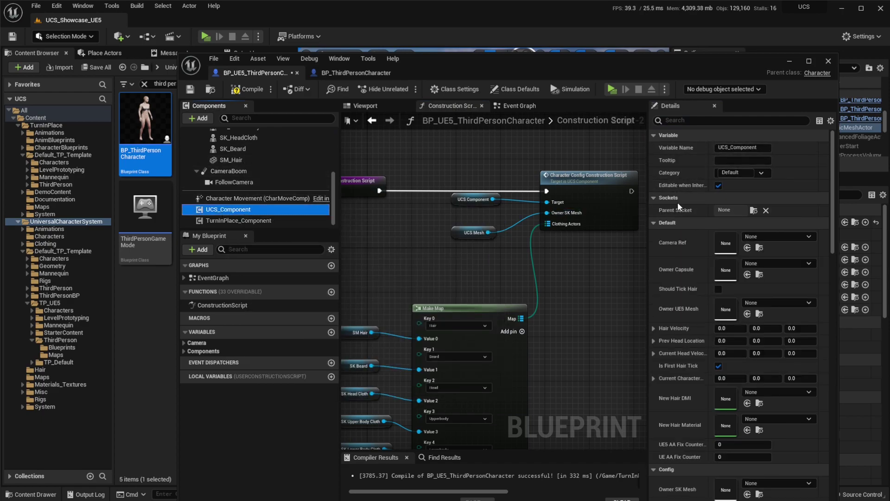
scroll(685, 232, "down", 1)
scroll(685, 232, "up", 1)
left_click(697, 120)
type("data")
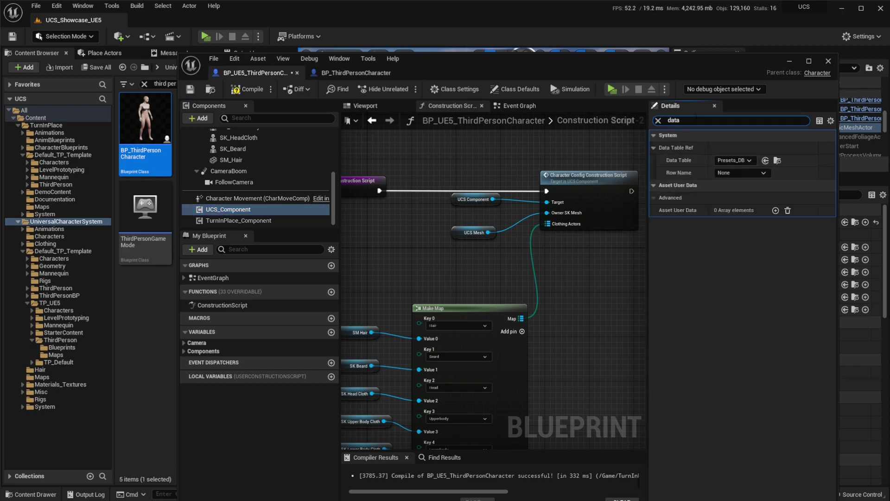
left_click(735, 173)
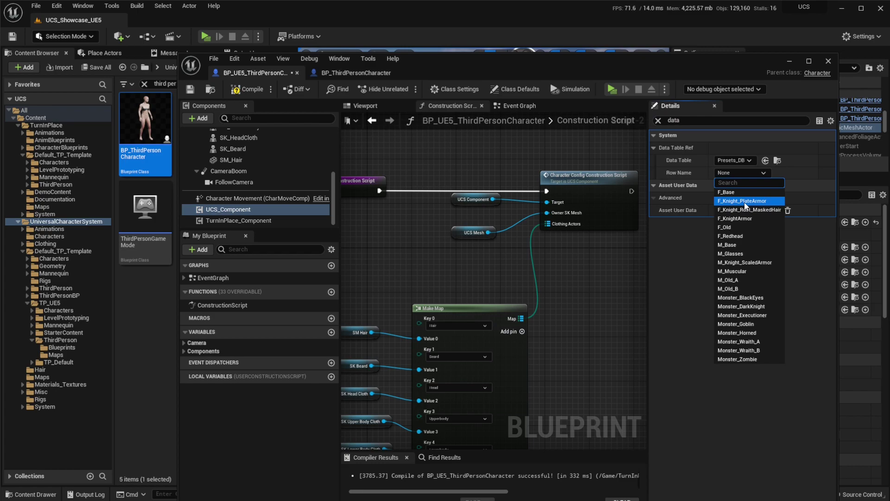
left_click(723, 201)
left_click(246, 89)
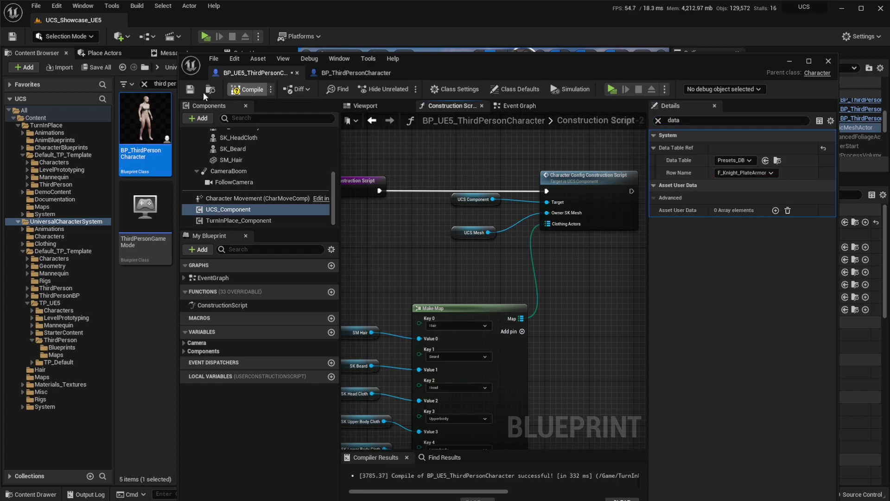
left_click(190, 89)
Step: Play the level and move the armored character around to test its movement and turning in place
left_click(611, 89)
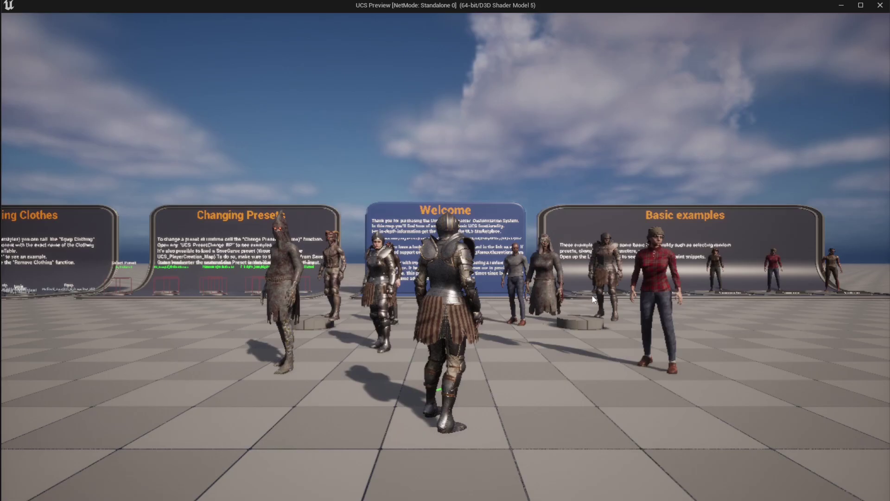
key("s")
key("d")
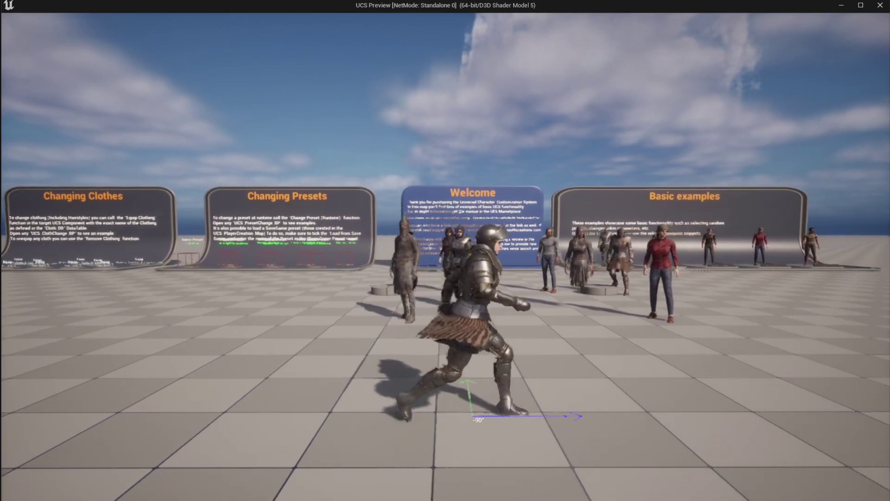
key("w")
key("w")
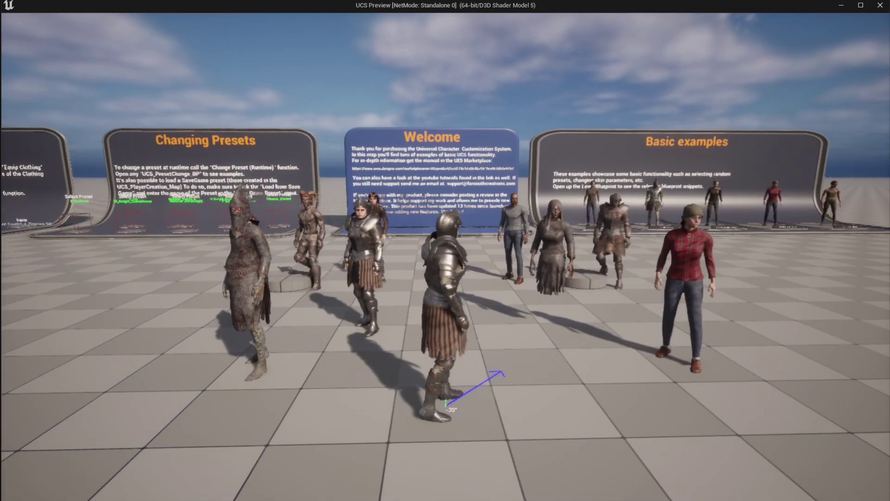
key("s")
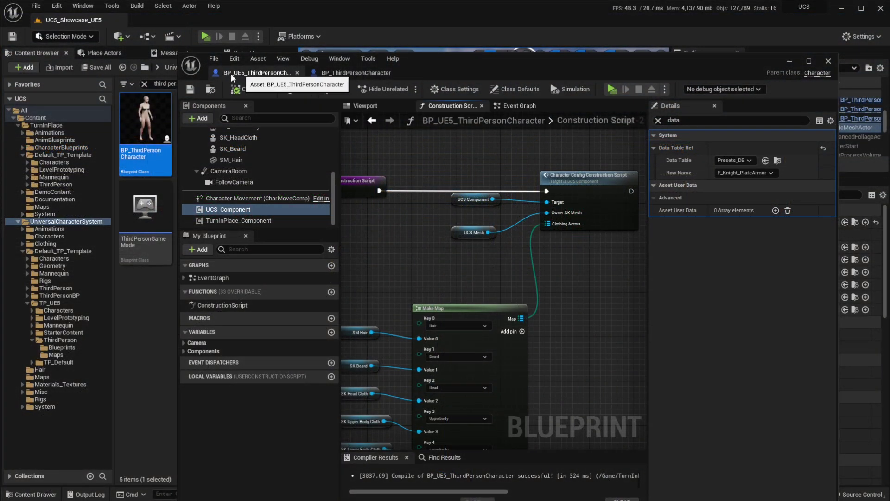
Step: Locate BP_ThirdPersonCharacter in the Content Browser and select BP_ThirdPersonCharacter_UE4 in the same folder
left_click(349, 74)
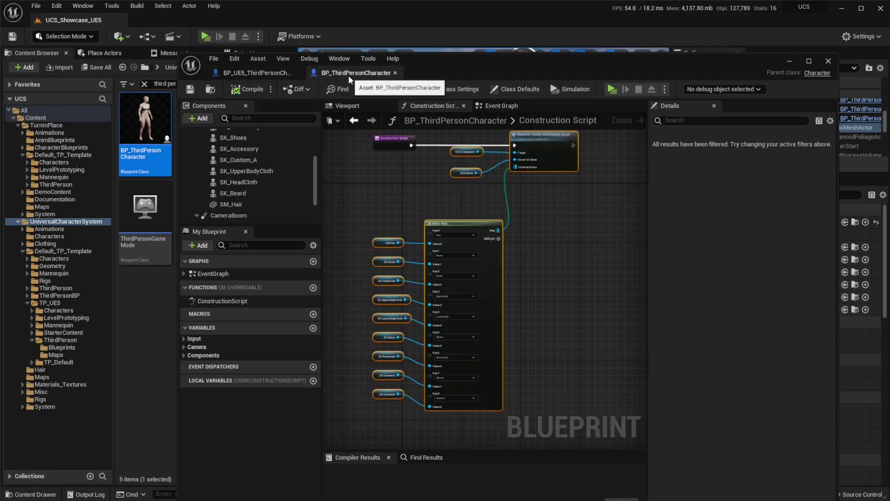
left_click(212, 90)
left_click_drag(474, 63, 670, 53)
left_click(209, 206)
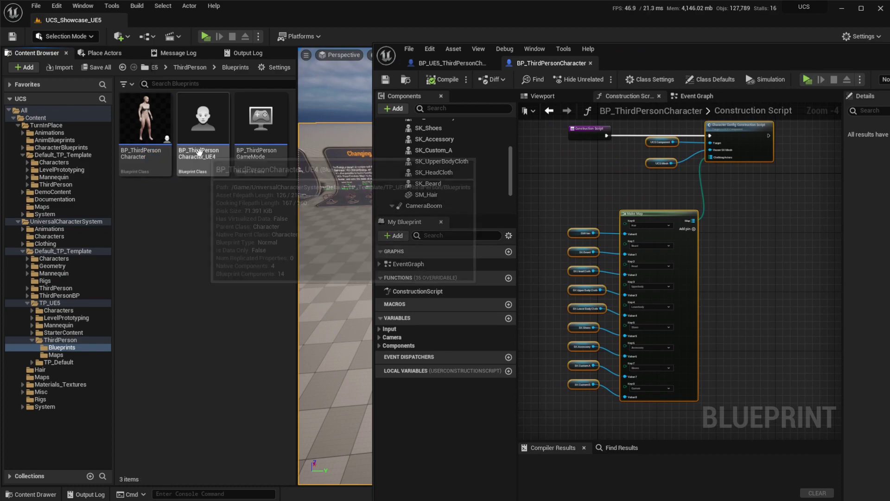
double_click(224, 152)
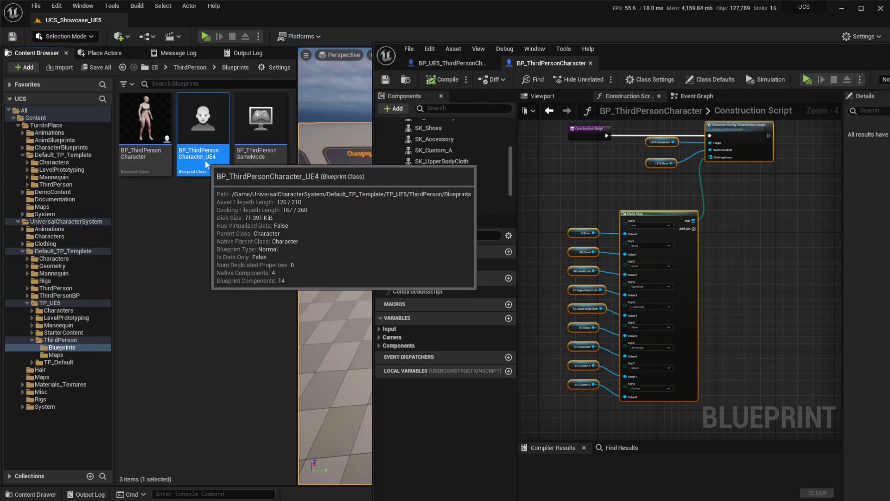
left_click(590, 64)
Step: Locate BP_UE5_ThirdPersonCharacter in the Content Browser and open UE4_ThirdPersonCharacter from the same CharacterBlueprints folder
left_click(432, 65)
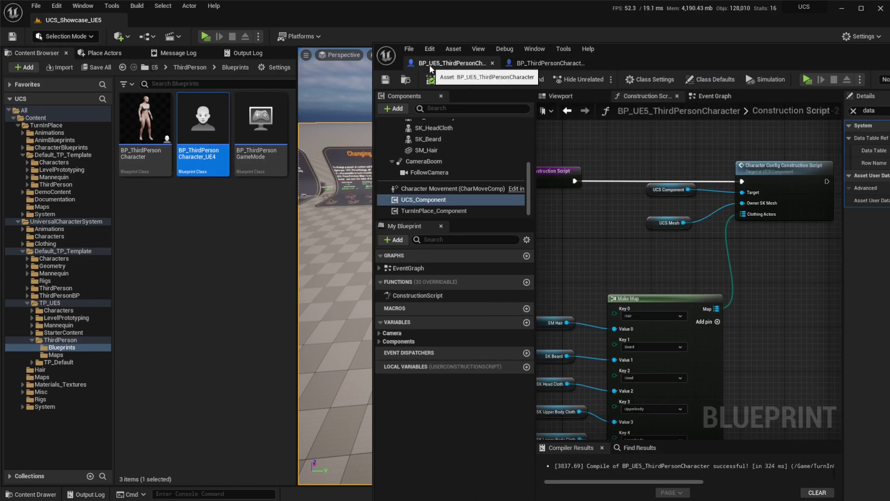
left_click(407, 80)
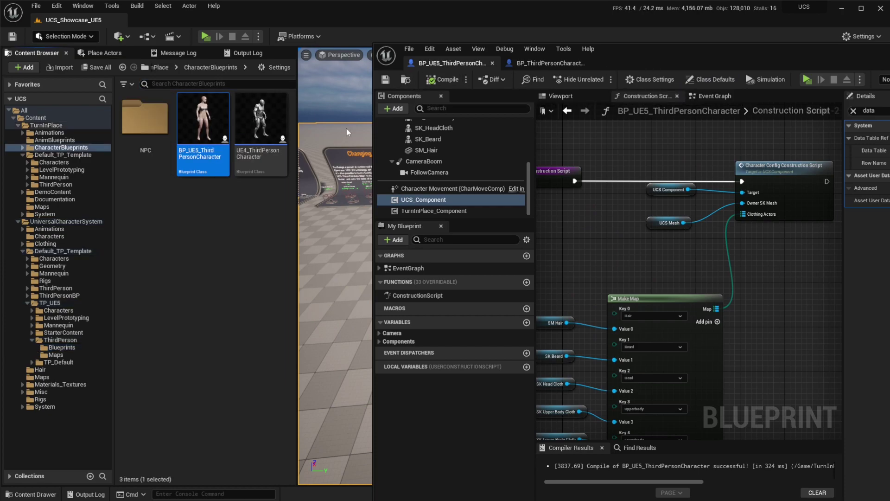
left_click(256, 127)
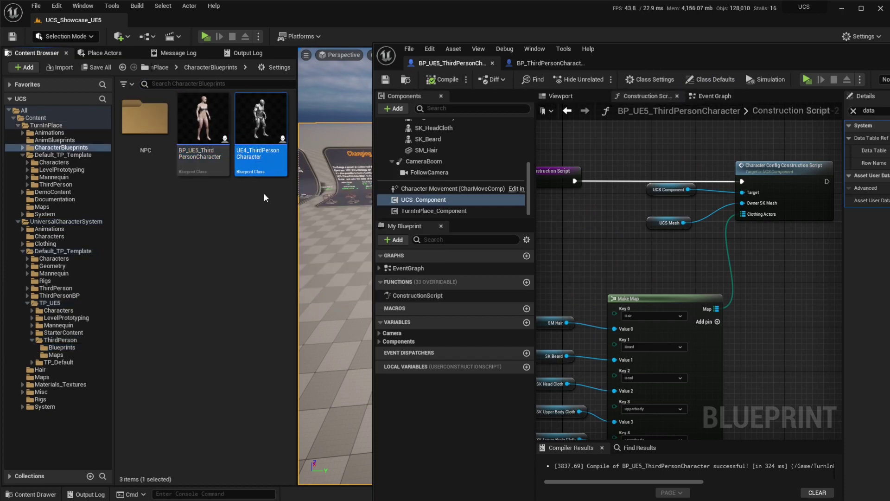
double_click(262, 121)
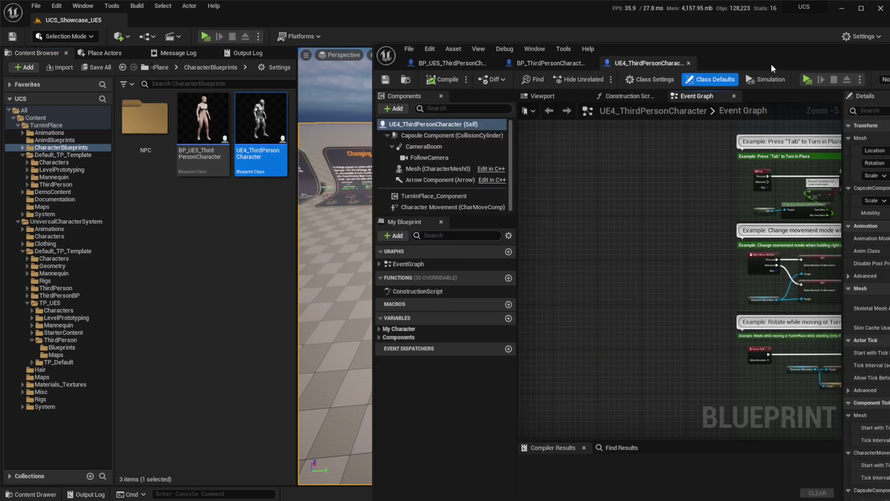
Step: Set the level's Default Pawn Class to UE4_ThirdPersonCharacter and play the level briefly to check the character
left_click_drag(772, 64, 554, 495)
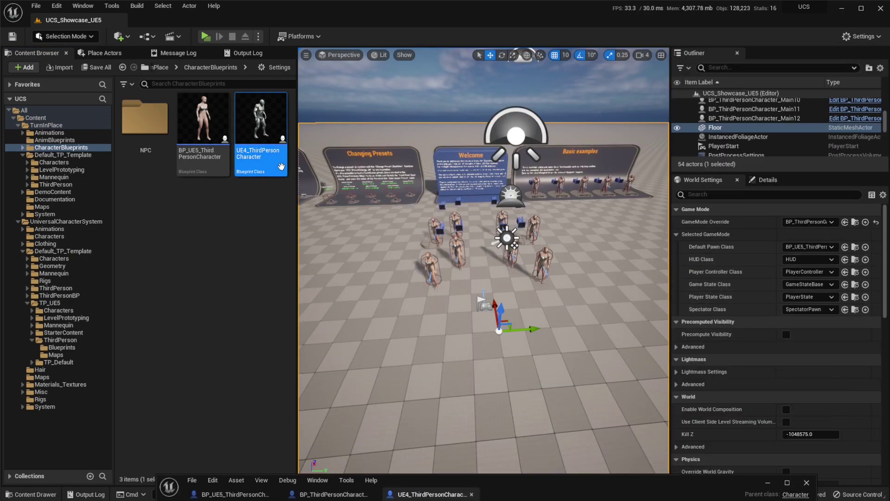
left_click(815, 246)
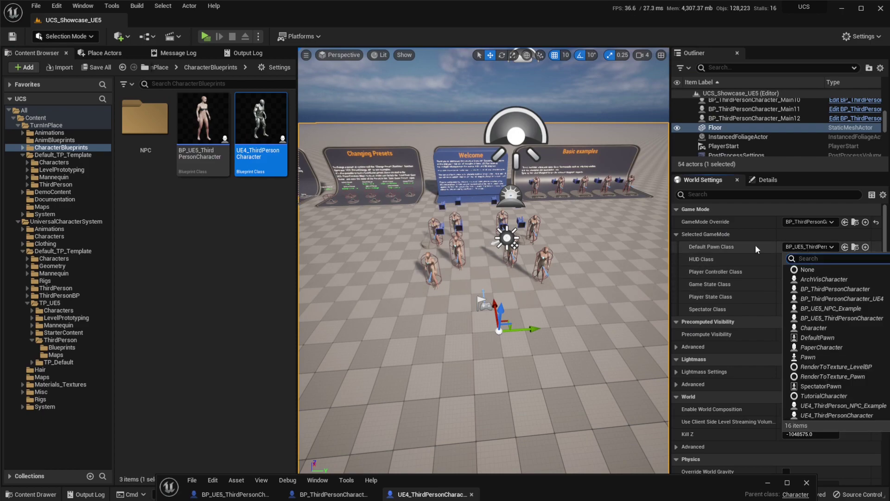
type("ue4")
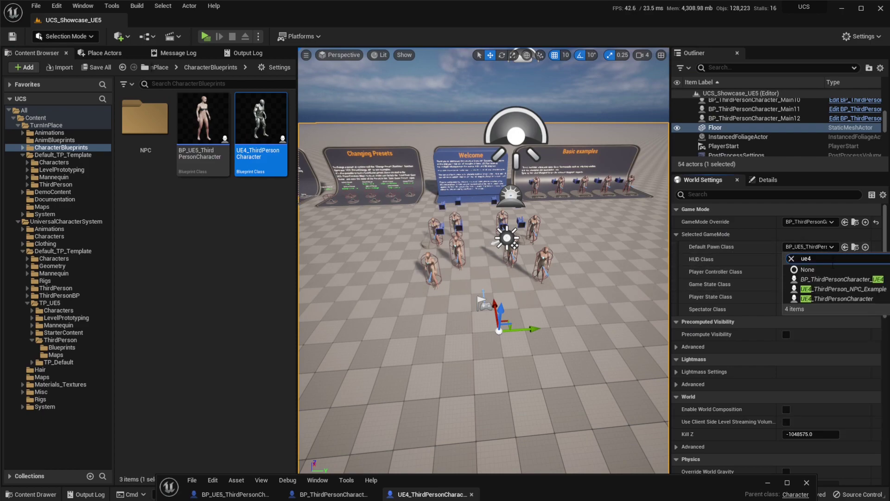
left_click(835, 299)
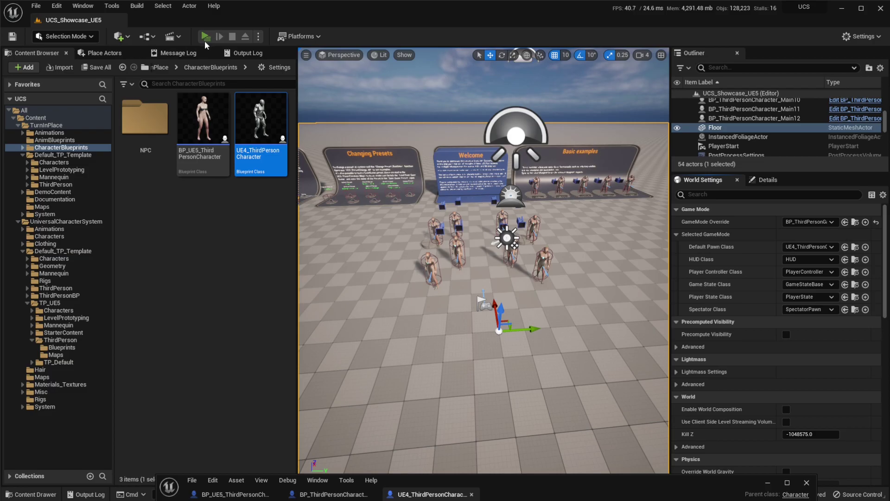
left_click(205, 37)
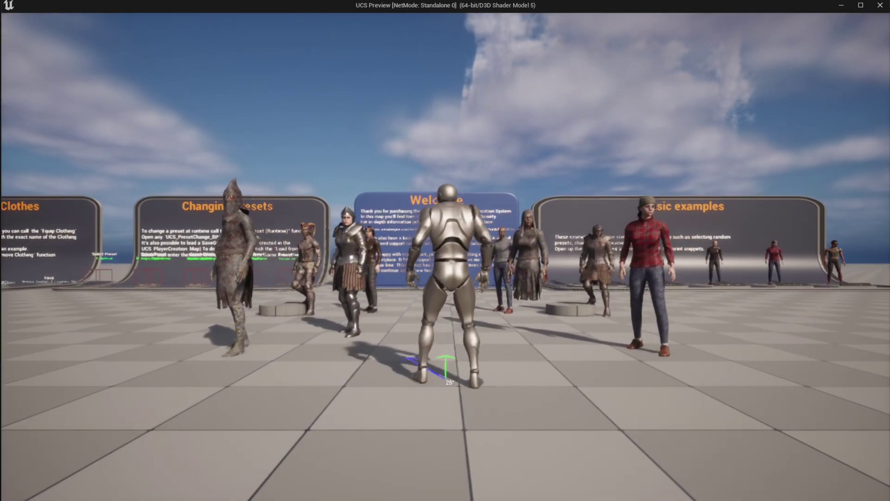
key("Escape")
Step: Close the BP_UE5_ThirdPersonCharacter blueprint and show the UE5_Mesh_Base component of BP_ThirdPersonCharacter_UE4 in its viewport
left_click_drag(531, 486, 578, 94)
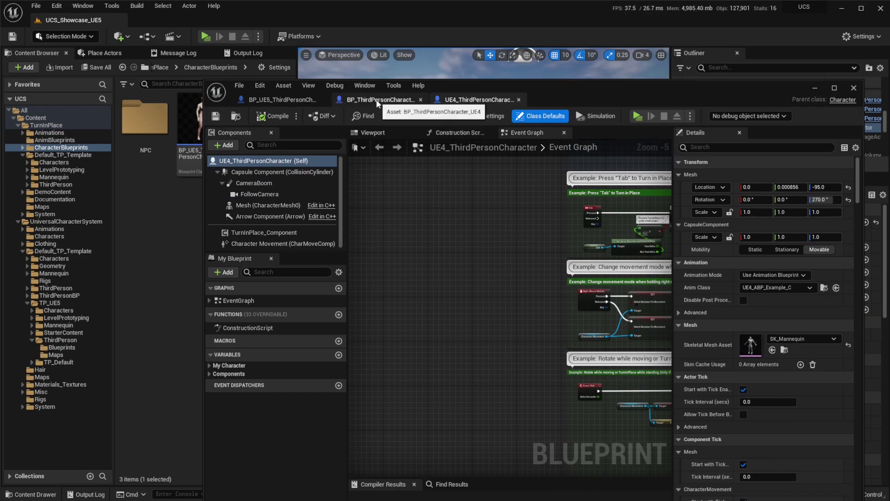
left_click(376, 99)
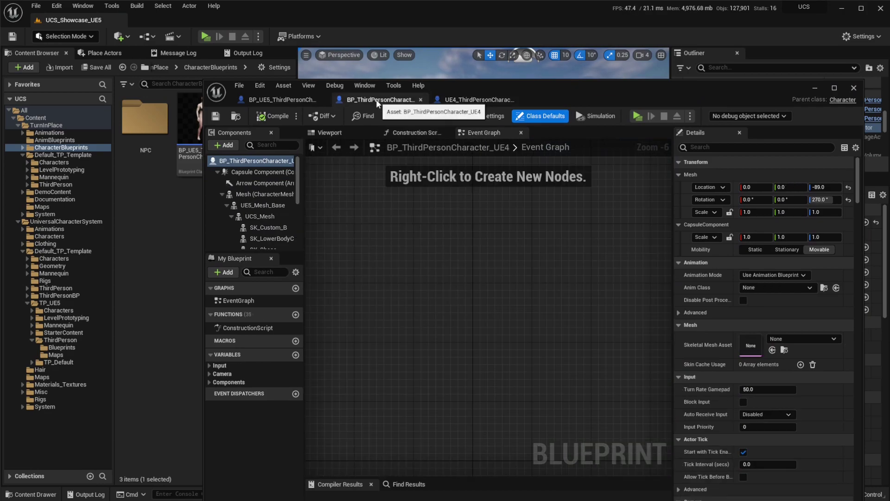
middle_click(296, 101)
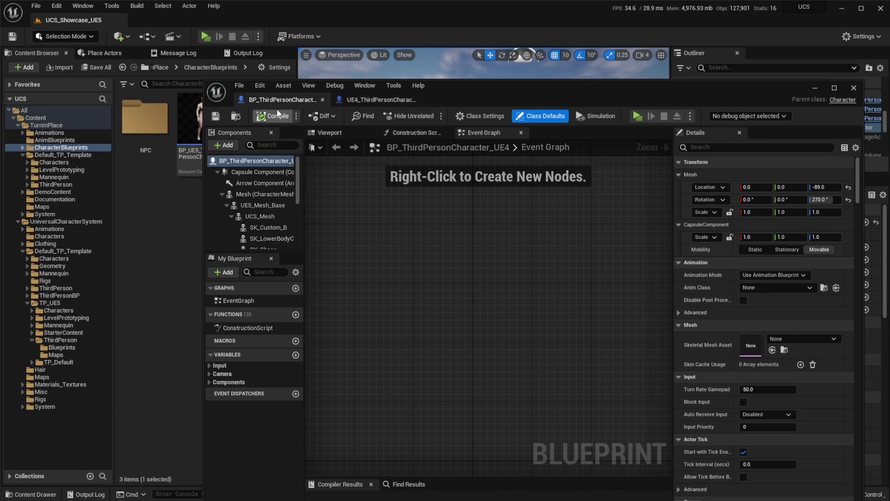
left_click(262, 205)
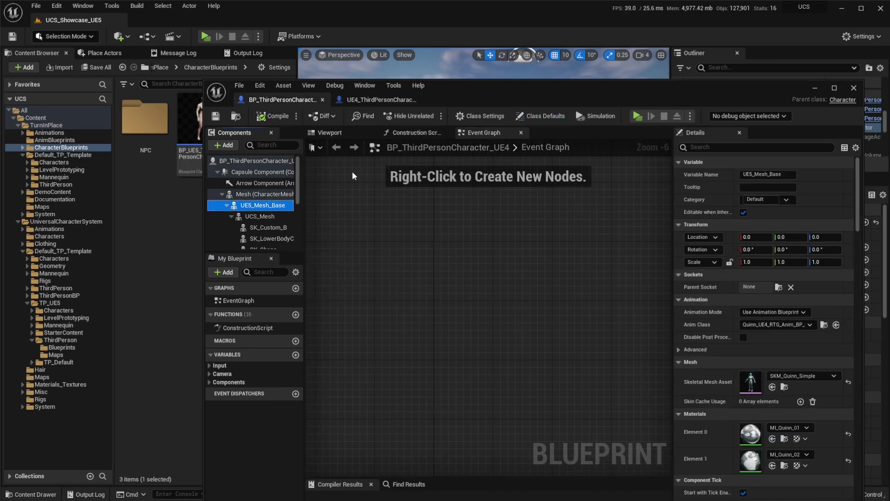
left_click(330, 134)
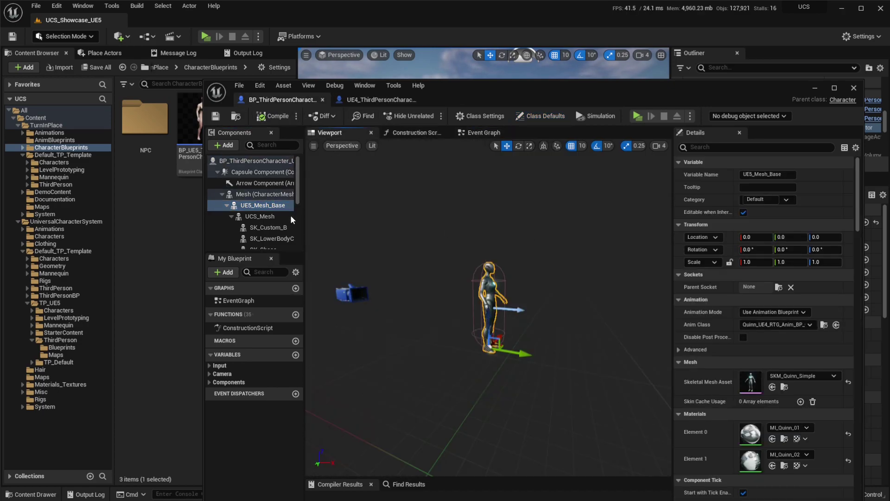
left_click(257, 206)
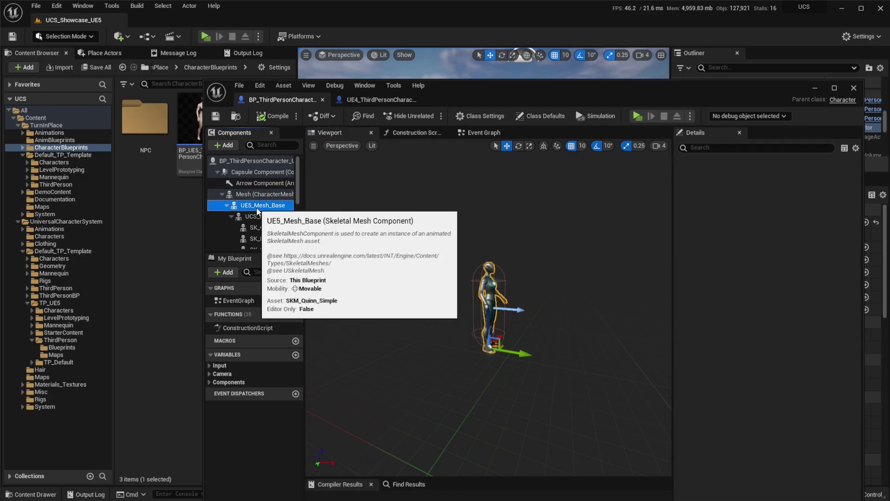
Step: Copy all components from UE5_Mesh_Base through SM_Hair in BP_ThirdPersonCharacter_UE4
left_click_drag(304, 196, 370, 200)
left_click(282, 215)
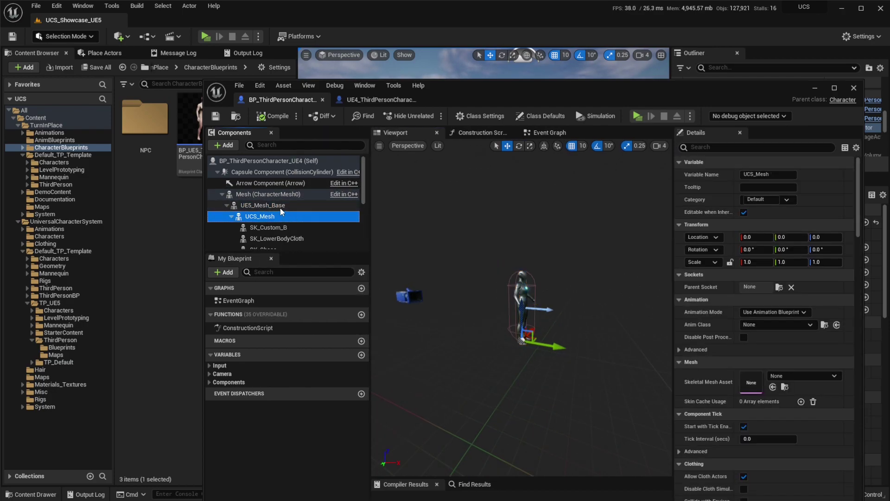
left_click(280, 205)
scroll(292, 220, "down", 1)
scroll(290, 215, "down", 4)
left_click(266, 198, "shift")
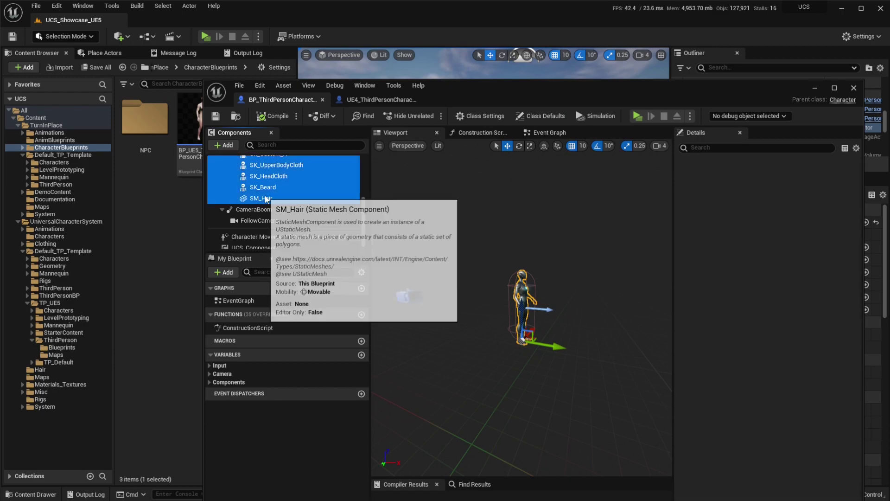
right_click(265, 197)
left_click(295, 234)
Step: Paste the copied mesh and clothing components into the UE4_ThirdPersonCharacter blueprint
left_click(385, 100)
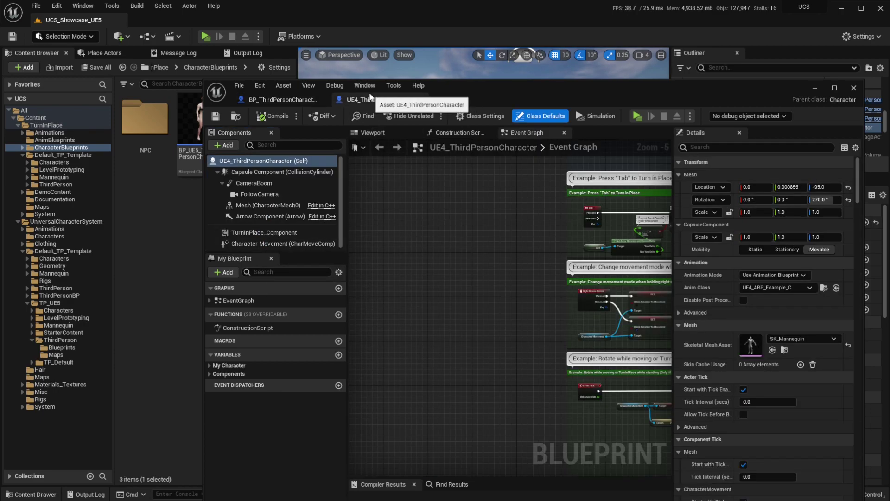
right_click(257, 209)
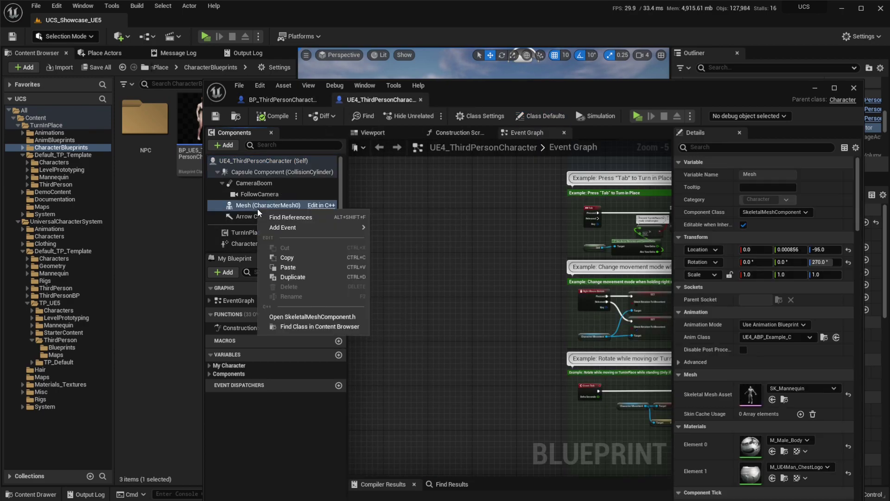
left_click(278, 266)
scroll(291, 209, "up", 3)
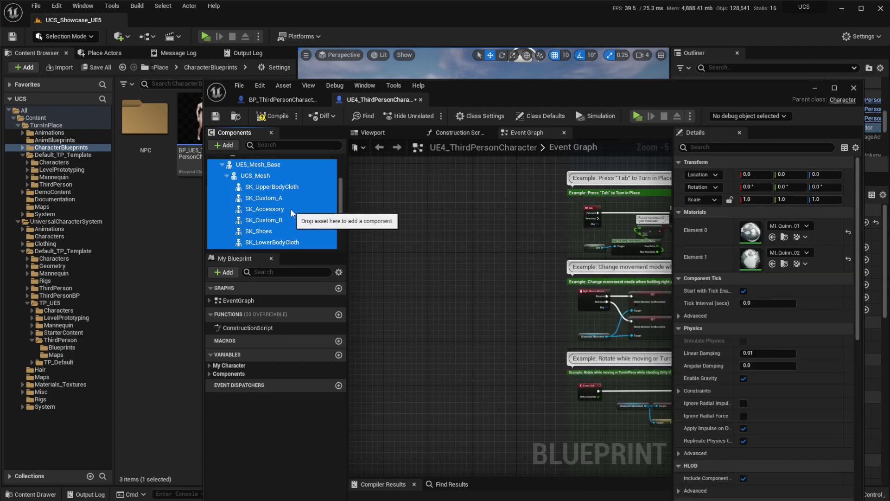
Step: Parent UE5_Mesh_Base to Mesh (CharacterMesh0) and reset its location and rotation to 0
left_click(269, 224)
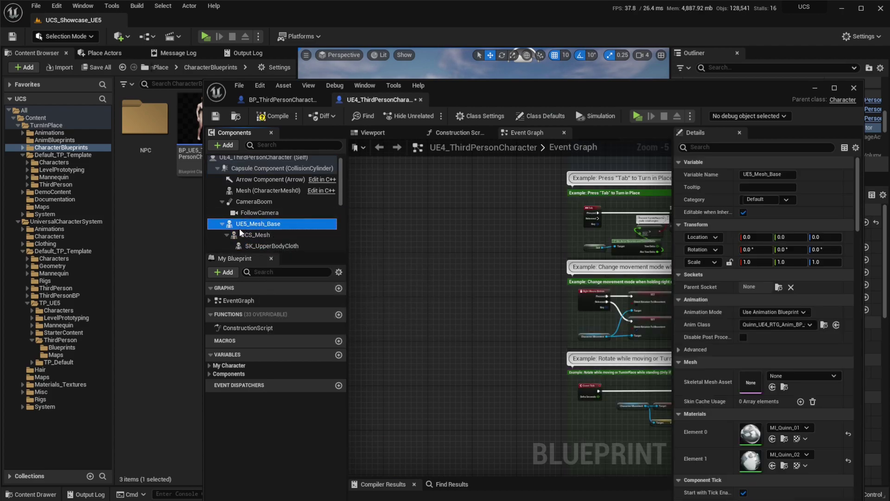
left_click_drag(246, 225, 254, 191)
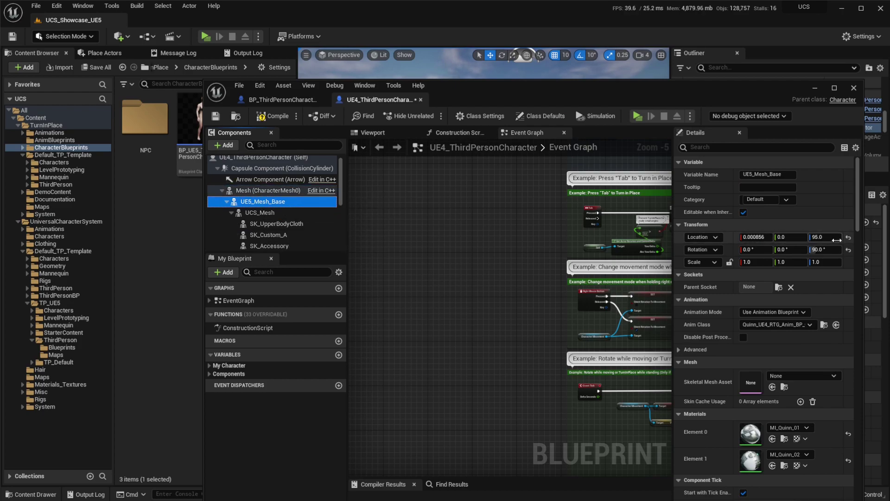
left_click(849, 250)
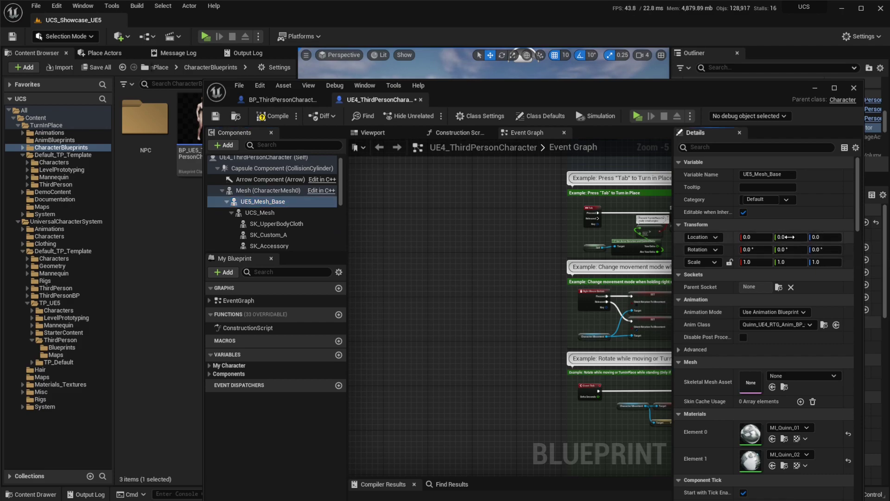
Step: Add a UCS_Component to UE4_ThirdPersonCharacter, keeping its default name
left_click(225, 146)
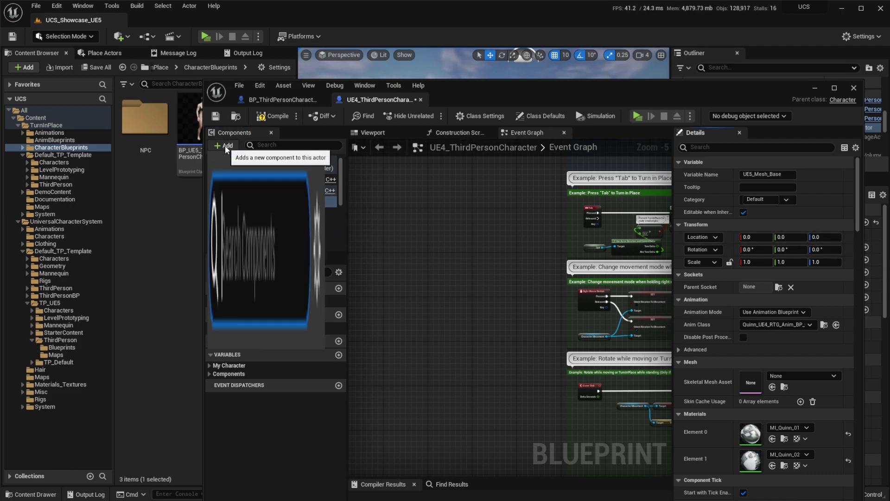
type("uc")
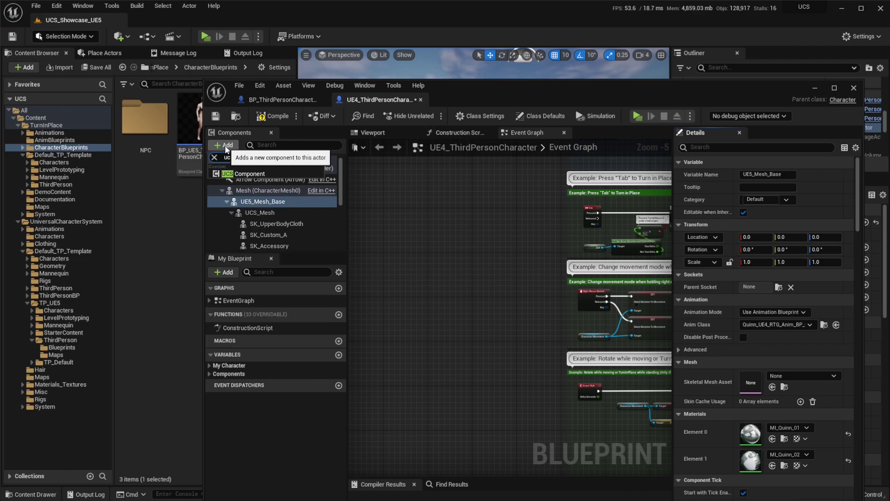
left_click(250, 179)
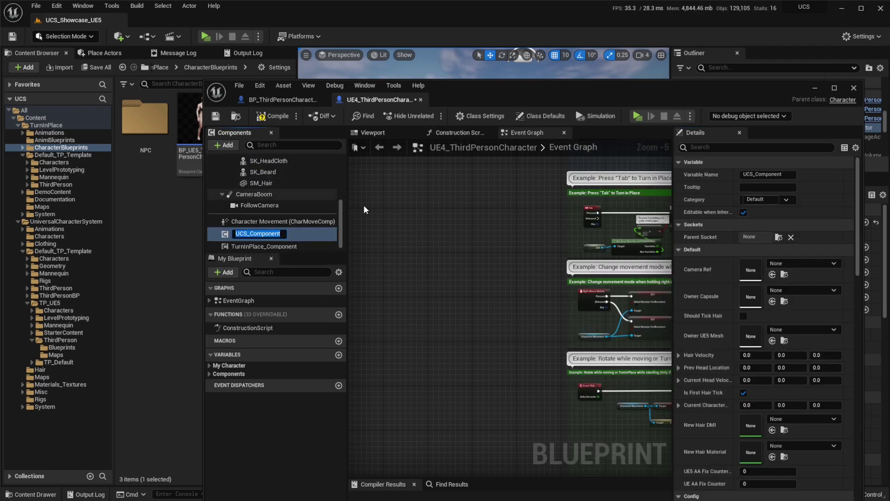
left_click(388, 228)
right_click_drag(430, 222, 414, 217)
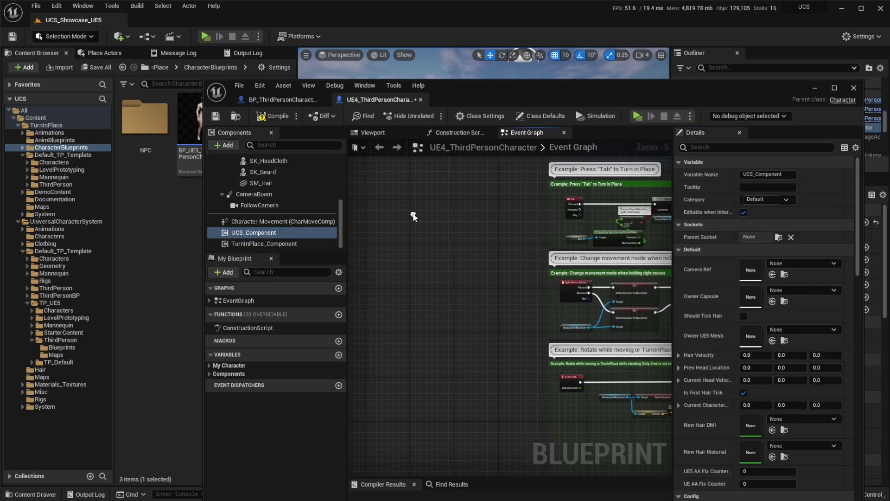
Step: Copy the Character Config Construction Script node, its Make Map and all connected variable nodes from BP_ThirdPersonCharacter_UE4's construction script
left_click(283, 100)
left_click(467, 133)
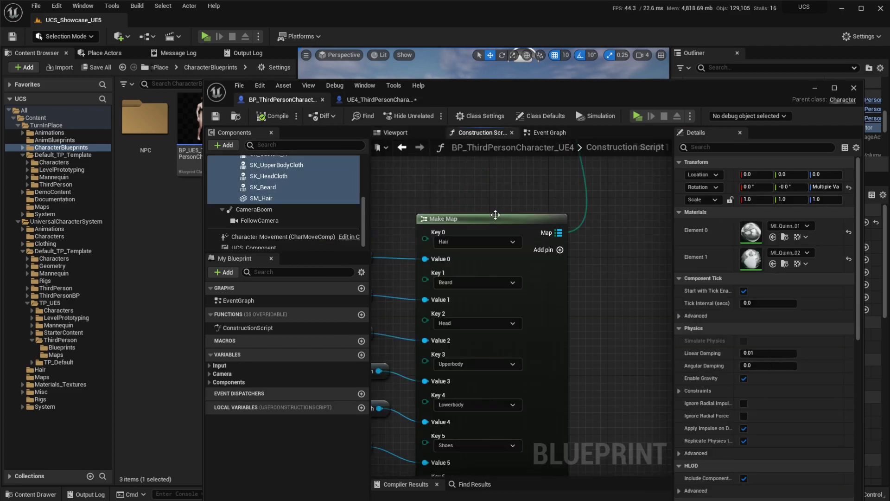
scroll(510, 193, "down", 5)
left_click_drag(510, 194, 616, 309)
right_click_drag(590, 334, 588, 274)
left_click_drag(436, 221, 500, 400, "shift")
Step: Paste the nodes into UE4_ThirdPersonCharacter's construction script and connect the Construction Script entry to Character Config Construction Script
left_click(364, 100)
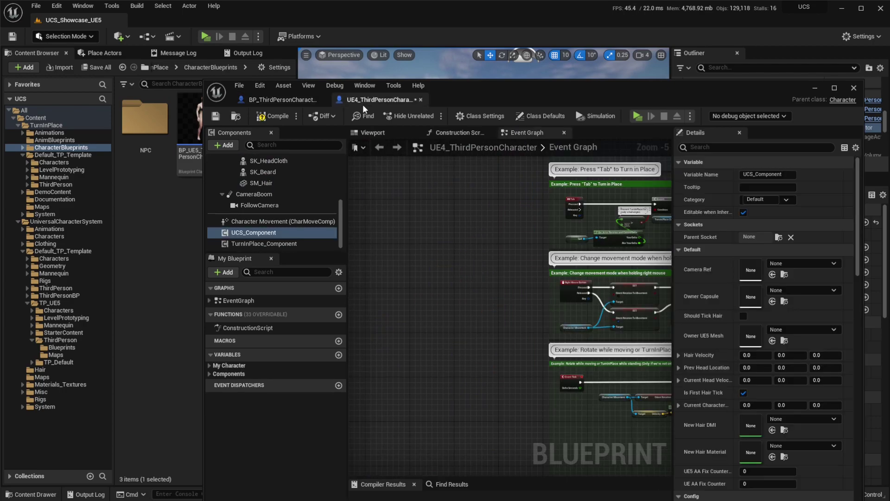
left_click(461, 133)
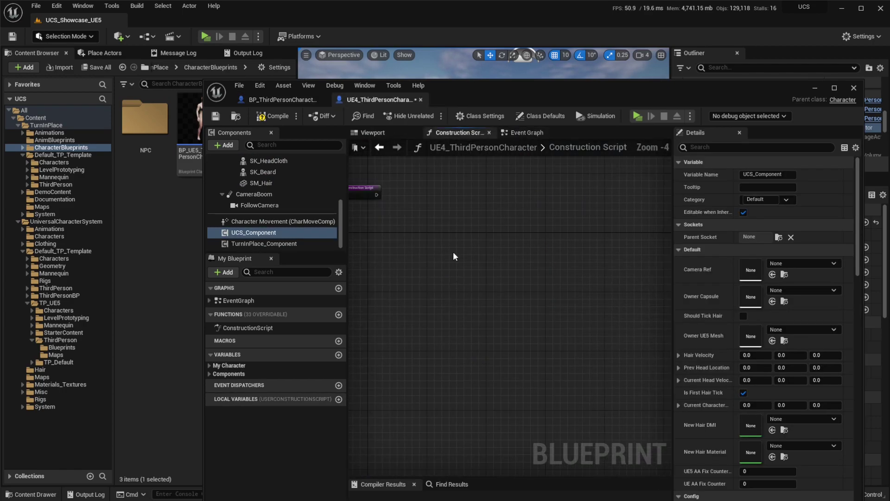
key("ctrl+v")
right_click_drag(483, 240, 503, 290)
left_click_drag(663, 224, 526, 261)
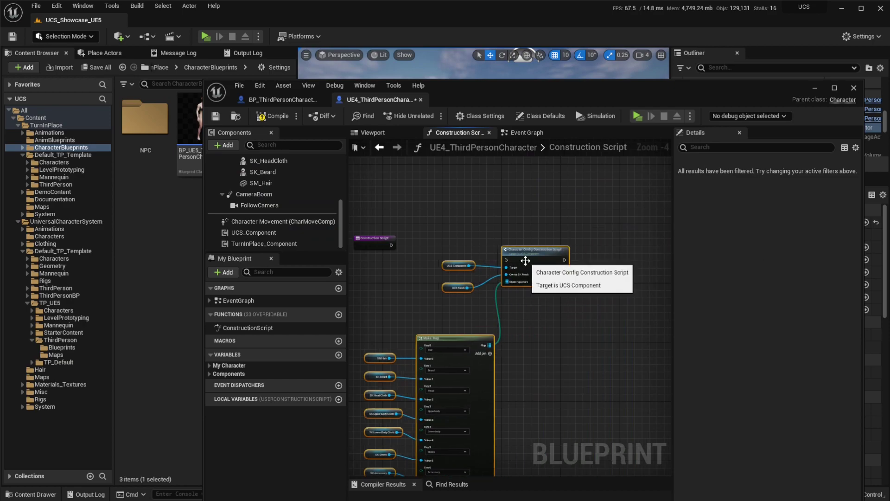
left_click_drag(392, 245, 507, 260)
left_click_drag(537, 256, 533, 241)
right_click_drag(534, 244, 592, 250)
Step: Enable Hidden in Game for the inherited Mesh (CharacterMesh0) component
scroll(296, 221, "up", 5)
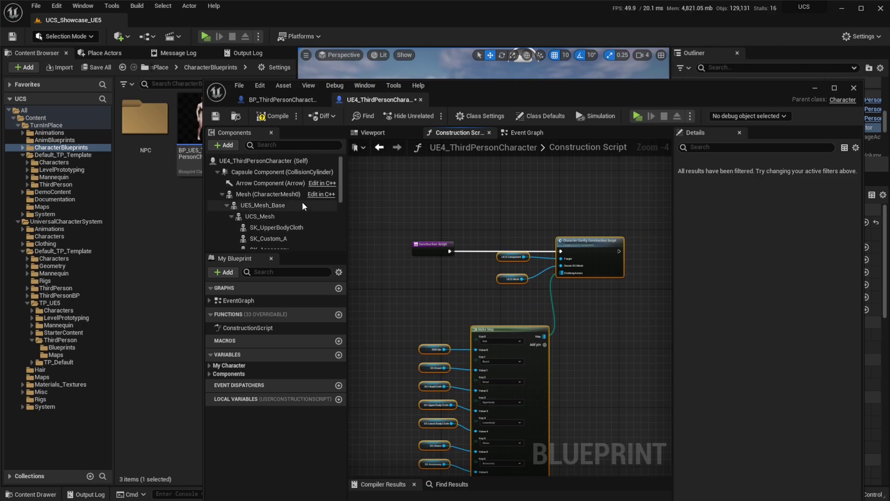
left_click(242, 195)
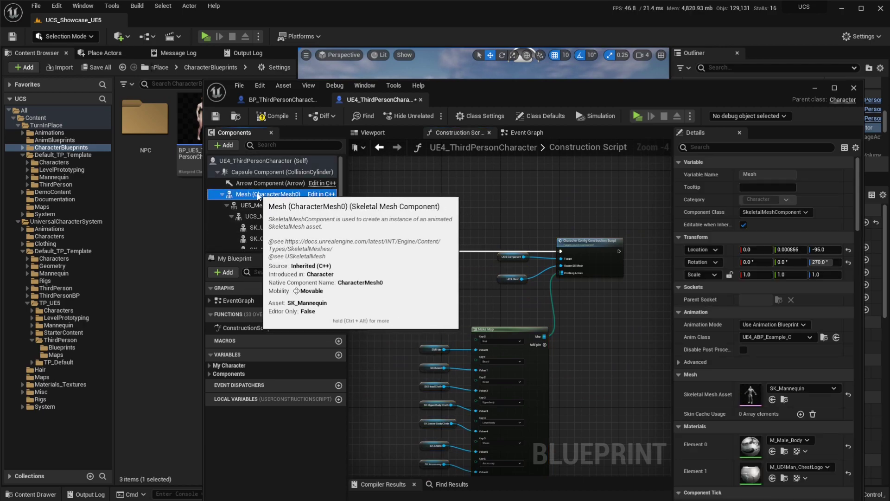
left_click(708, 146)
type("hidden")
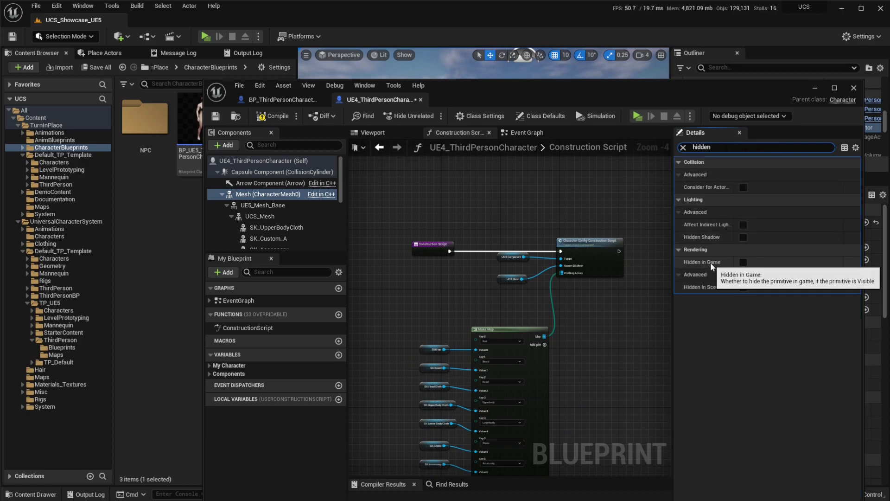
left_click(743, 262)
Step: Set the Mesh component's visibility-based animation tick option to Always Tick Pose and Refresh Bones and clear the property filter
key("ctrl+a")
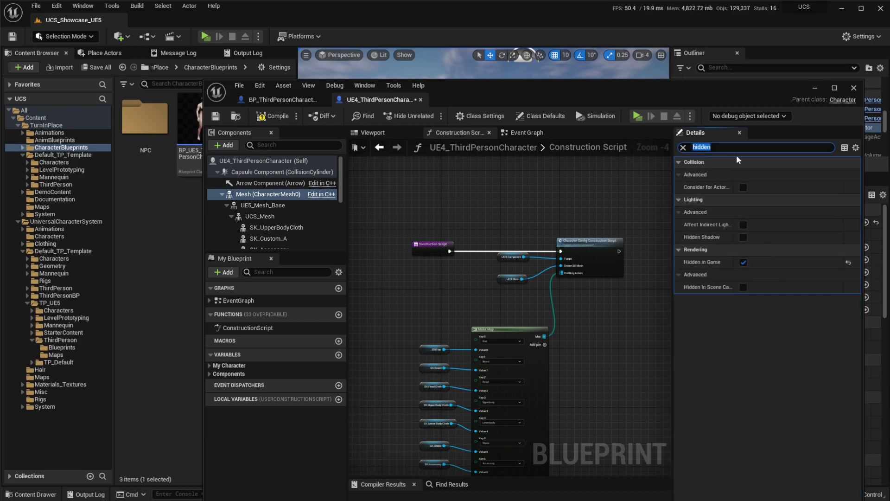
type("tick")
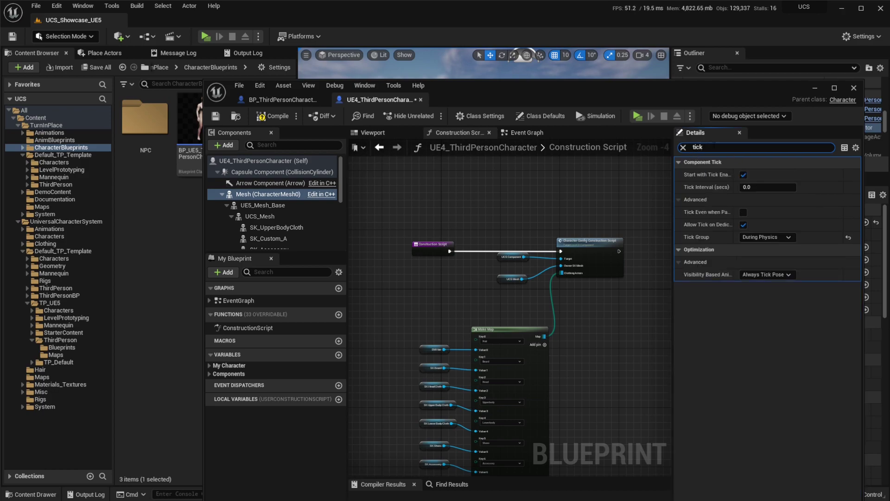
left_click(765, 274)
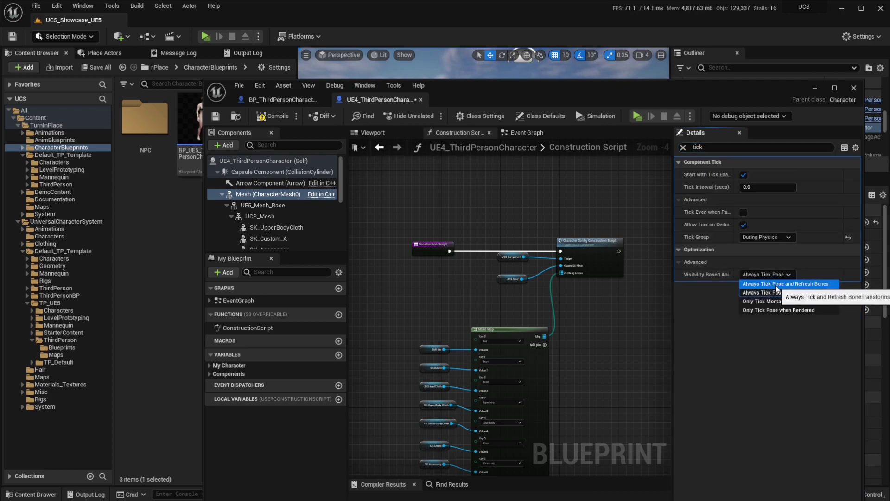
left_click(777, 284)
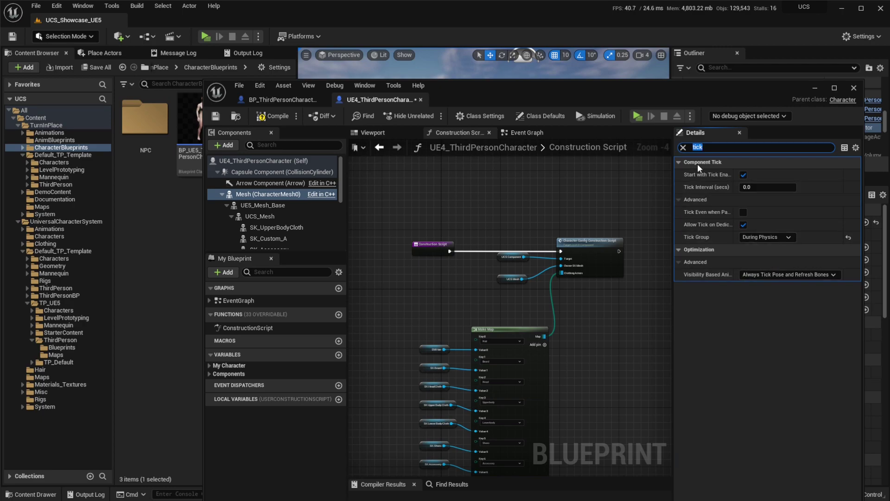
left_click(682, 148)
scroll(207, 235, "down", 5)
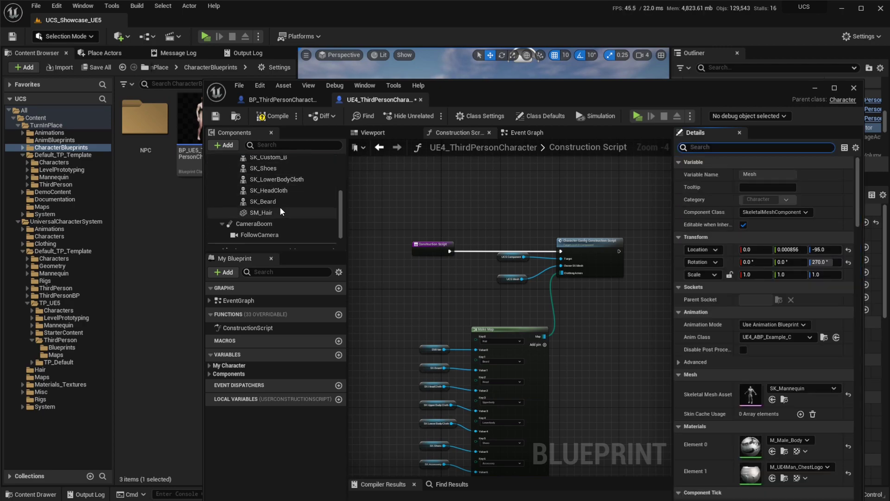
Step: Set the UCS_Component's Data Table Ref row name to M_Knight_ScaledArmor in the Presets_DB table
left_click(266, 233)
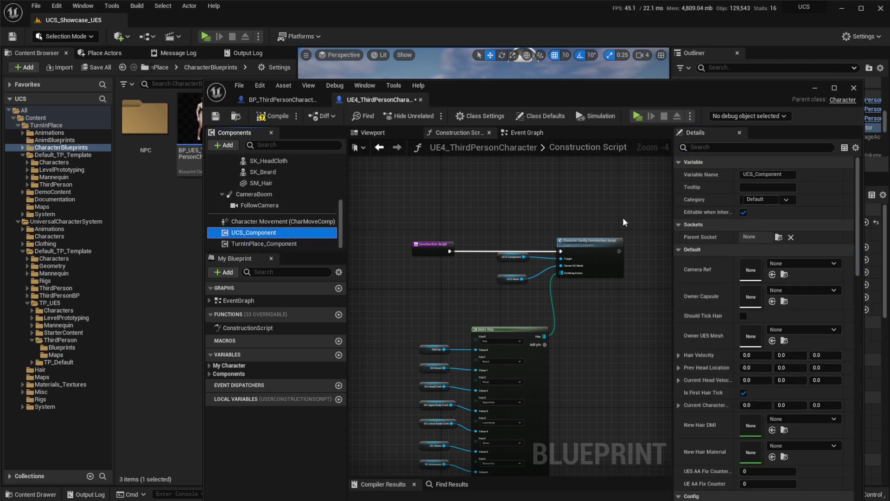
left_click(699, 149)
type("data")
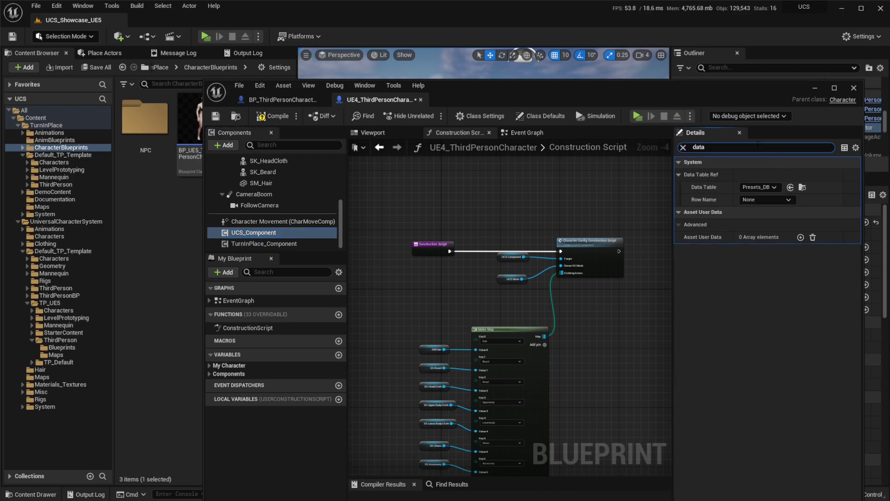
left_click(775, 199)
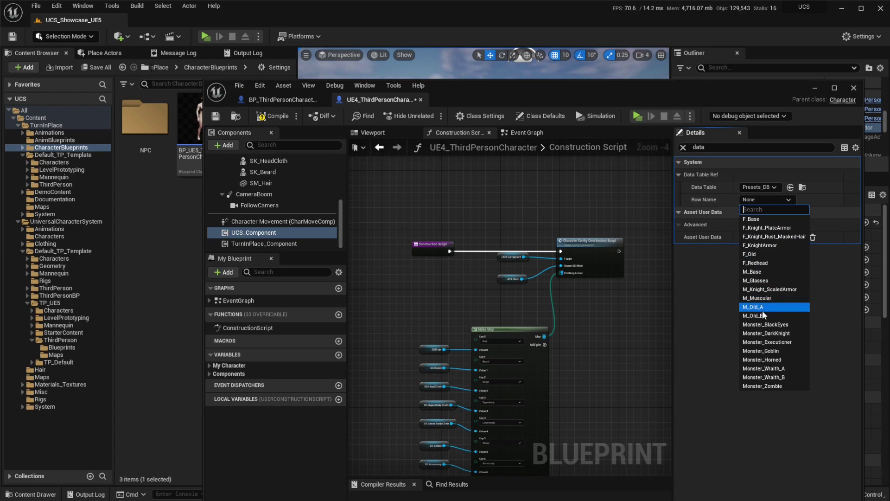
left_click(765, 289)
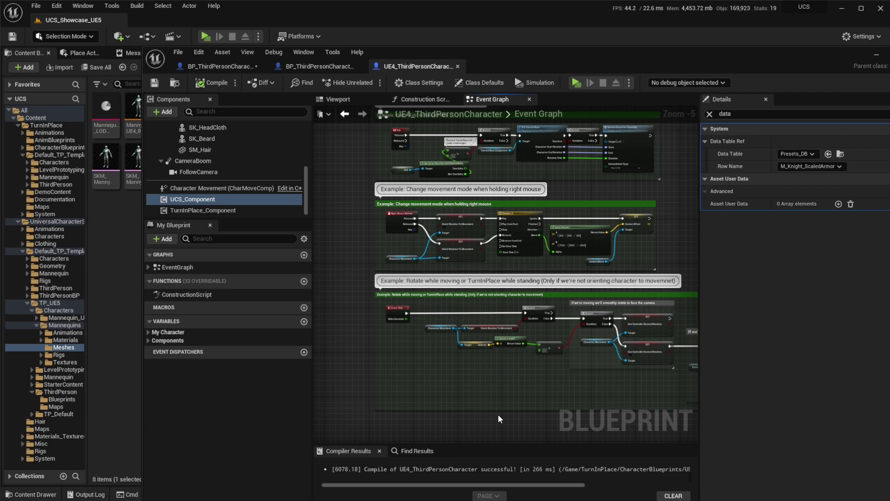
Step: Locate the anim class assigned to the UE5_Mesh_Base component and open the Quinn_UE4_RTG_Anim_BP animation blueprint
scroll(235, 180, "up", 6)
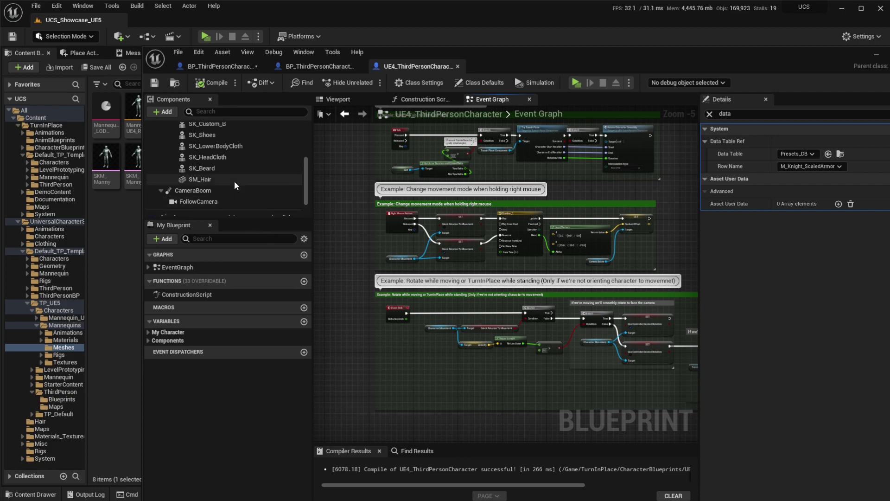
left_click(224, 171)
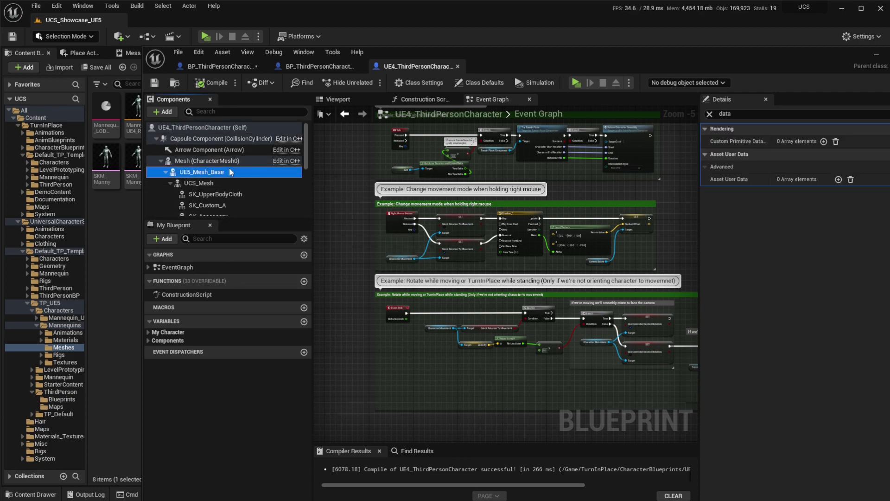
left_click(709, 113)
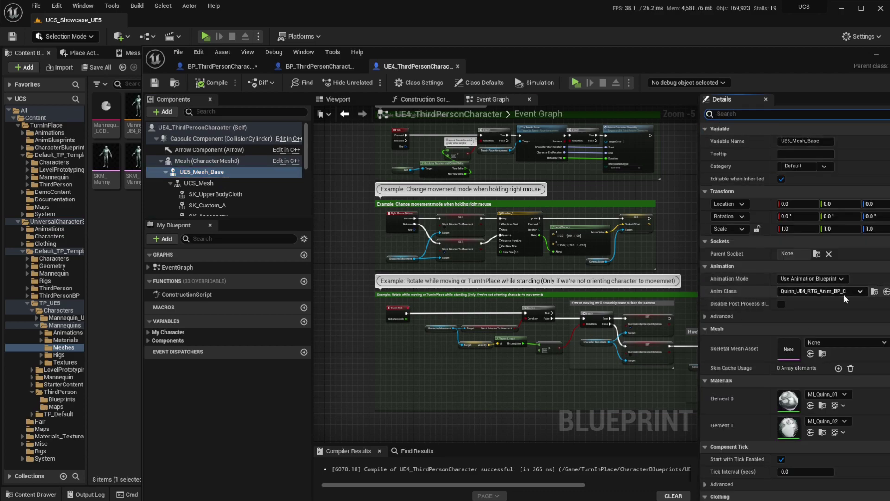
left_click(875, 291)
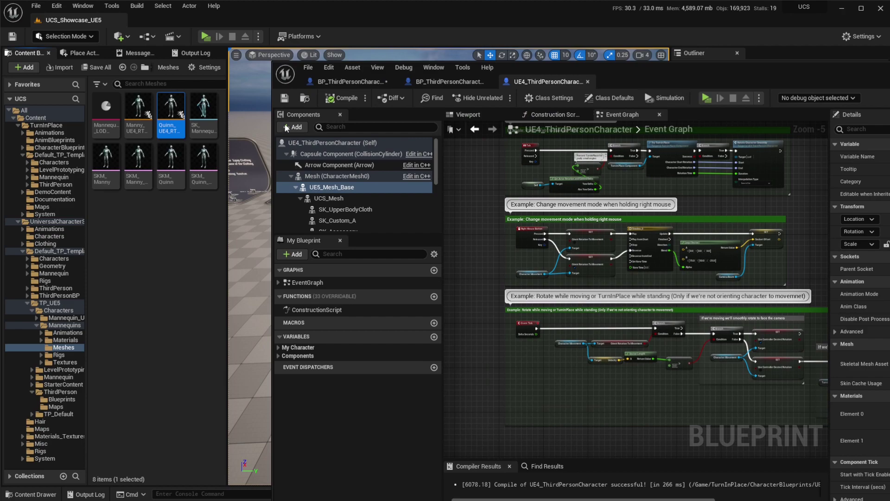
double_click(185, 131)
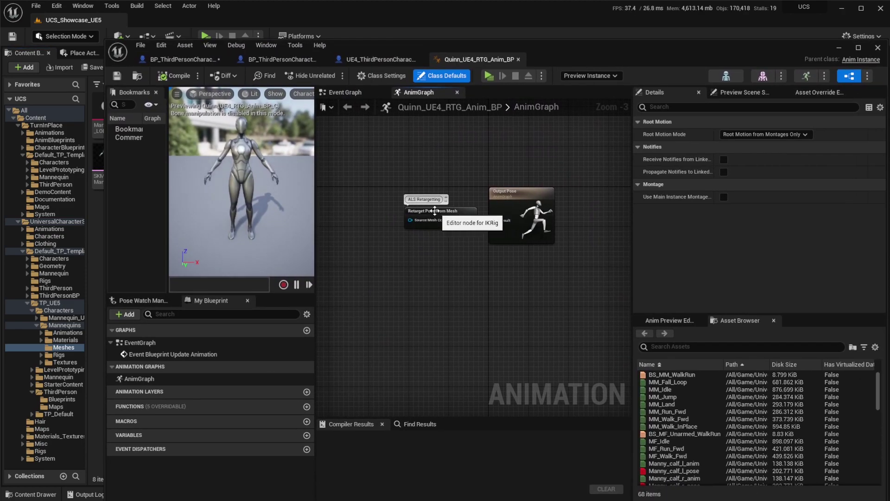
Step: Open the RTG_UE4_UE5_UCS retargeter assigned to the Retarget Pose From Mesh node in the AnimGraph
left_click(435, 207)
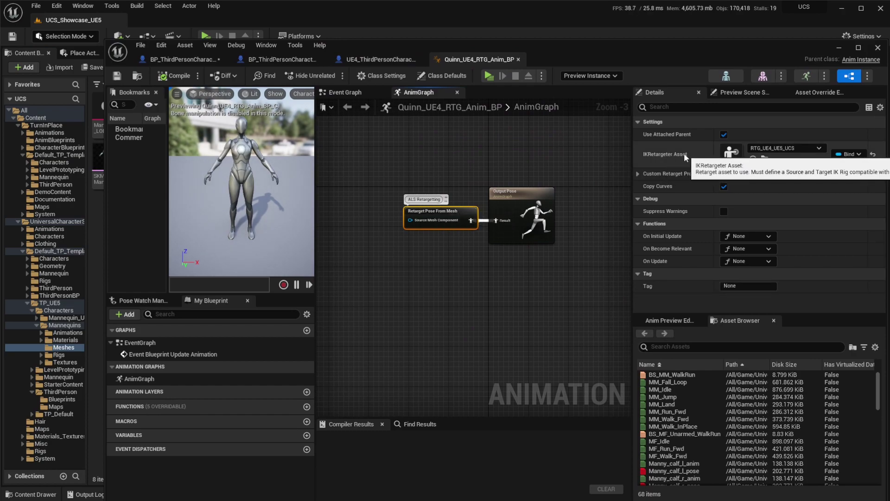
left_click(775, 148)
left_click(776, 192)
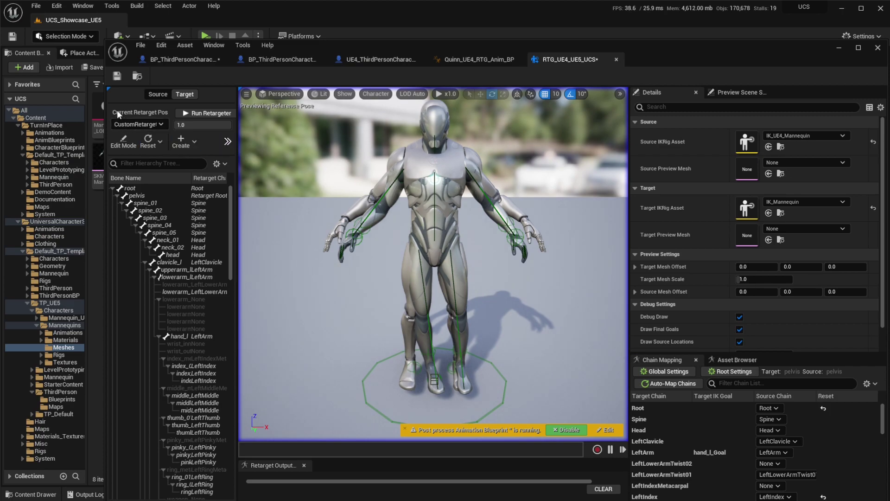
Step: Set the target's current retarget pose to Quinn Retarget Pose, save the retargeter, and close it together with the animation blueprint
left_click(148, 125)
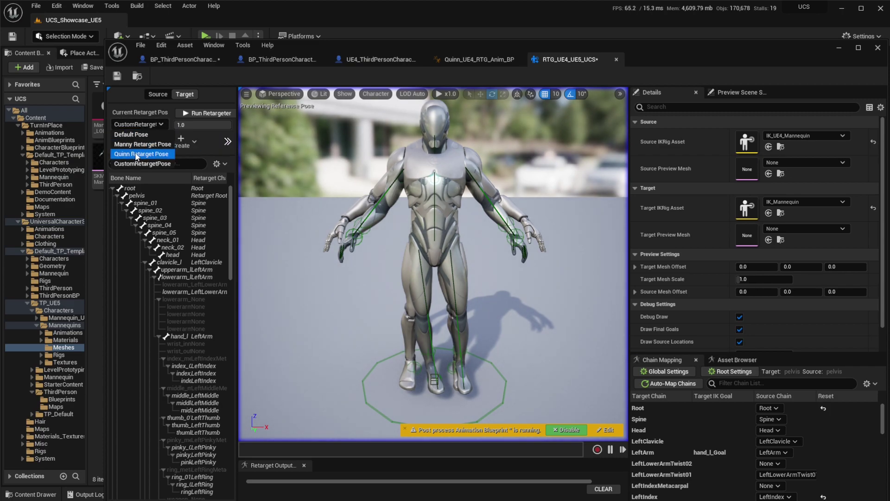
left_click(137, 154)
left_click(117, 76)
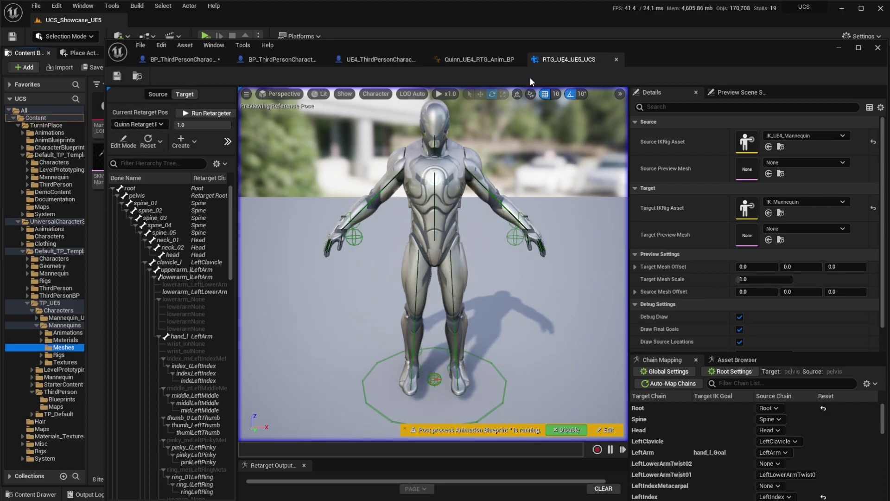
left_click(616, 59)
left_click(523, 60)
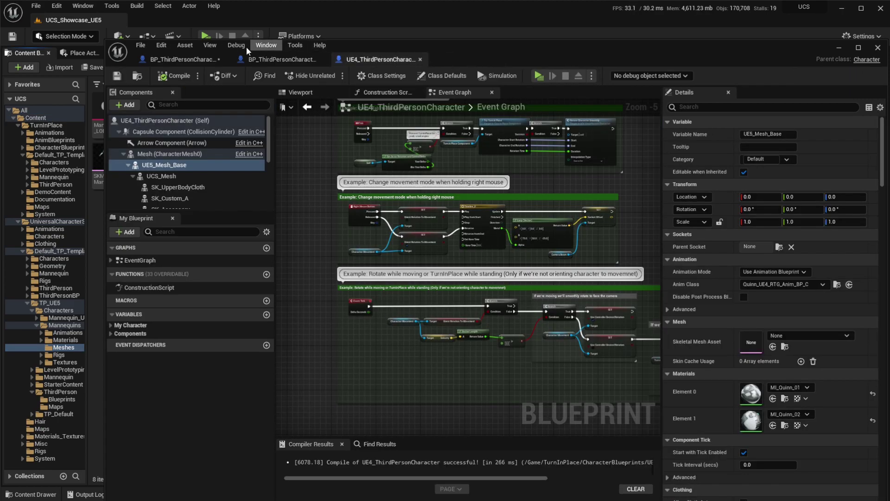
Step: Play the UCS showcase level and run the armored knight character around in all directions
left_click(206, 36)
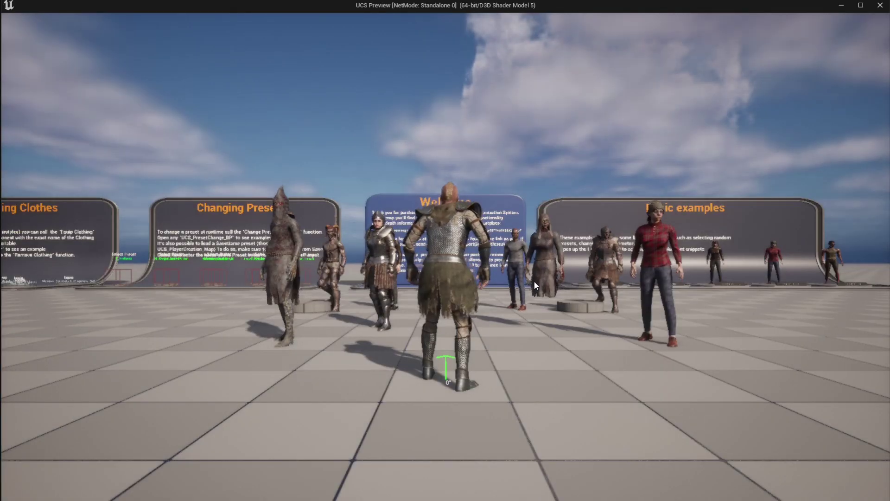
left_click(534, 281)
key("s")
key("w")
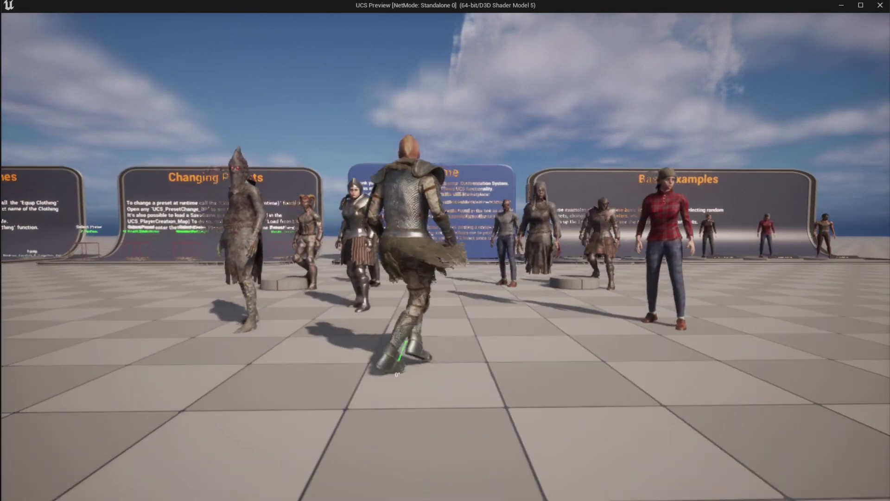
key("a")
key("s")
key("d")
key("w")
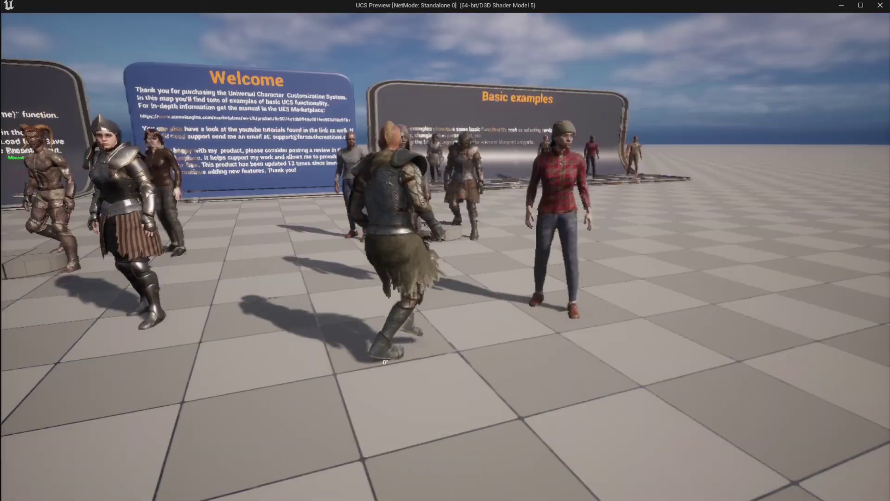
key("w")
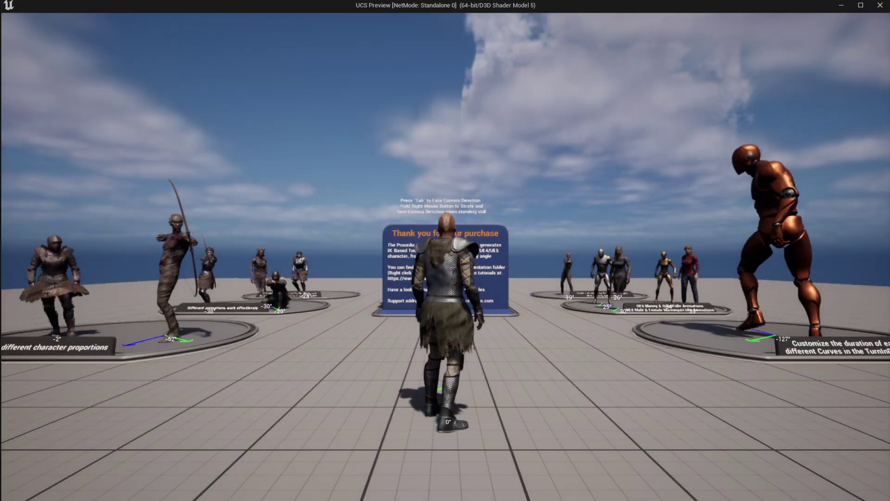
Step: Run the knight through the Turn in Place showcase level and make it turn to face the camera direction
key("w")
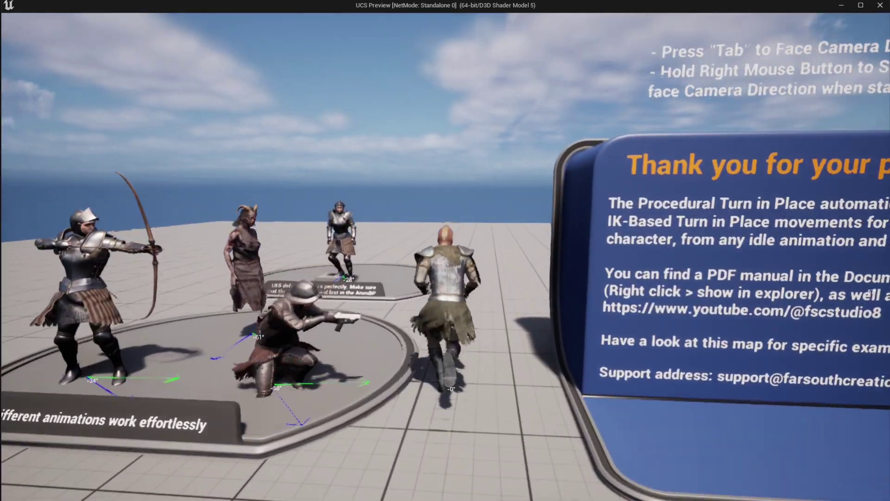
key("a")
key("s")
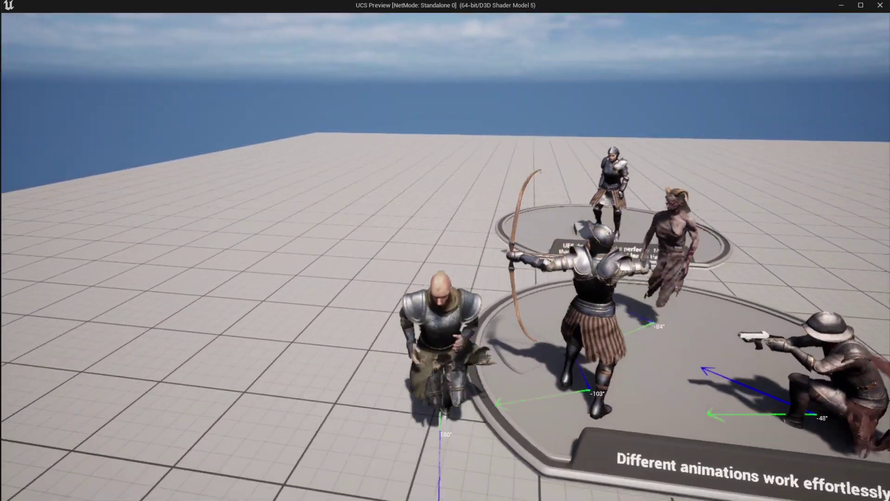
key("d")
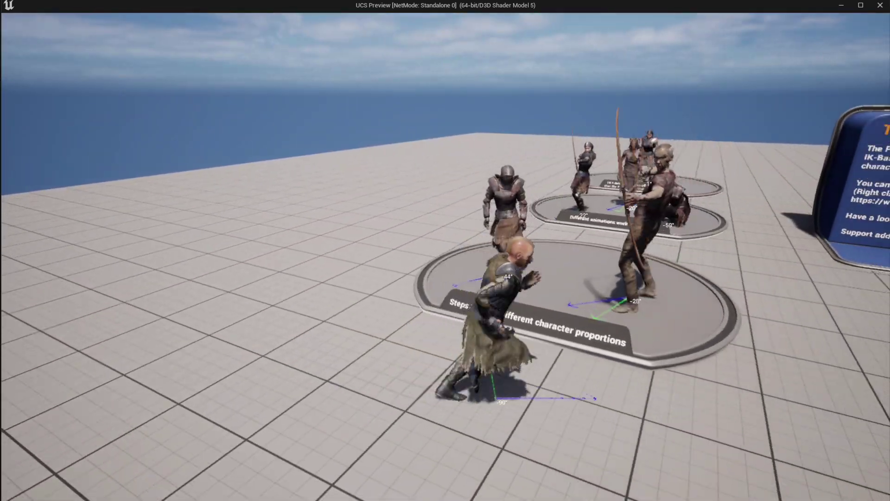
key("w")
key("Tab")
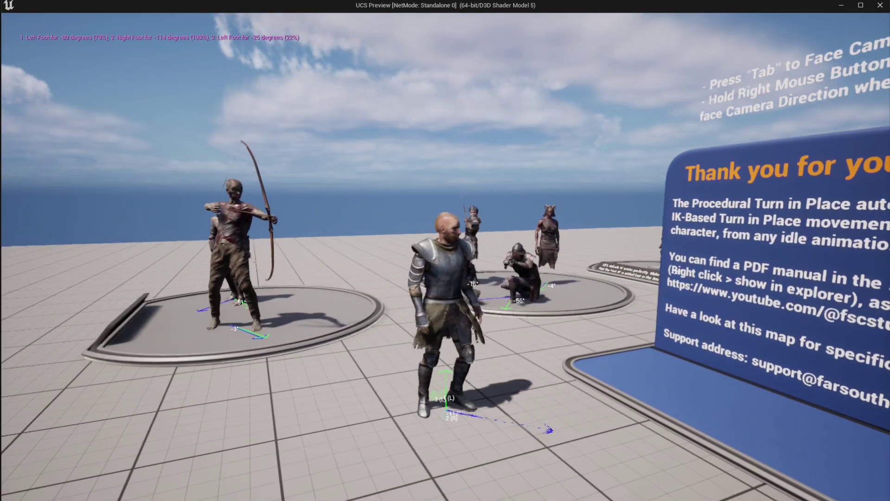
key("s")
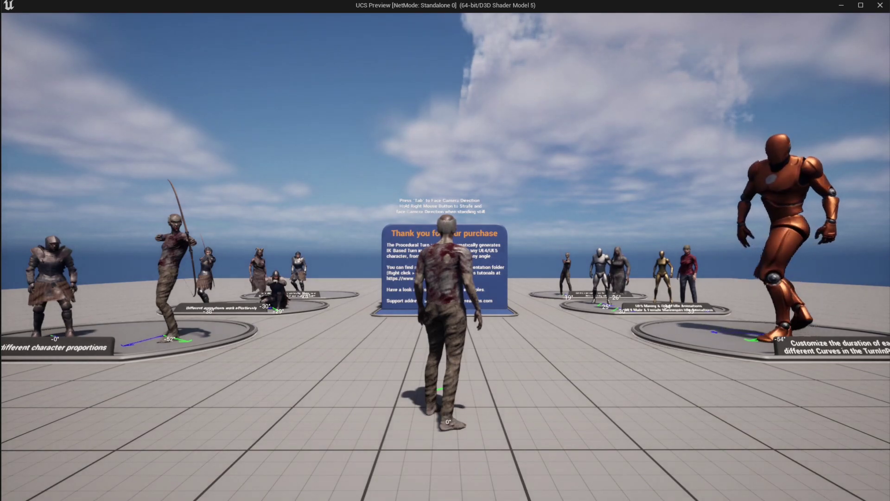
Step: Walk the zombie character around the Turn in Place showcase, view its held dummy weapon, and stop the play session
key("d")
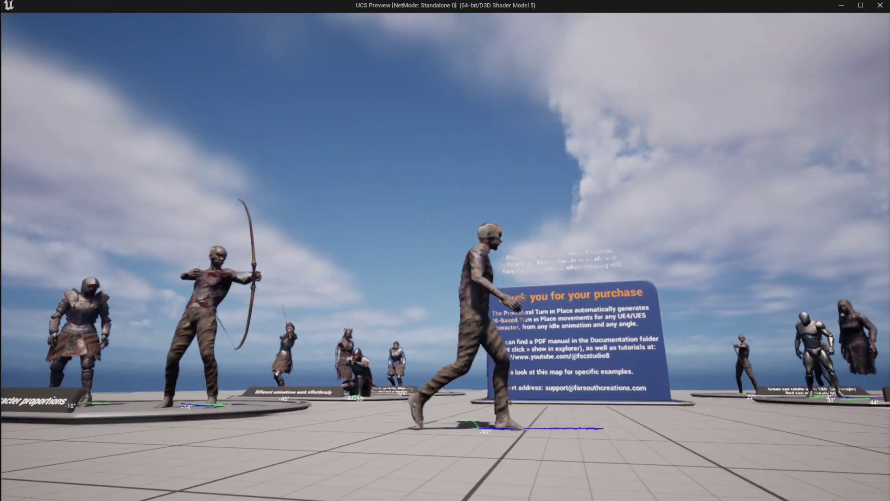
key("s")
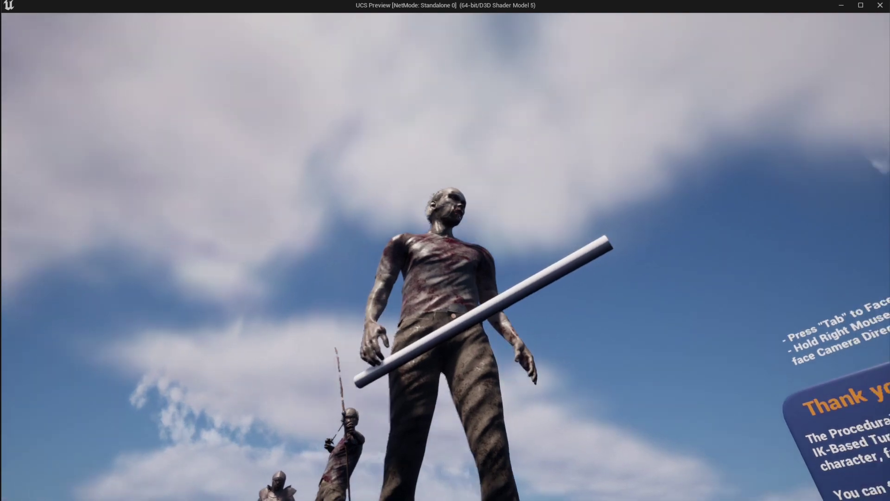
key("Escape")
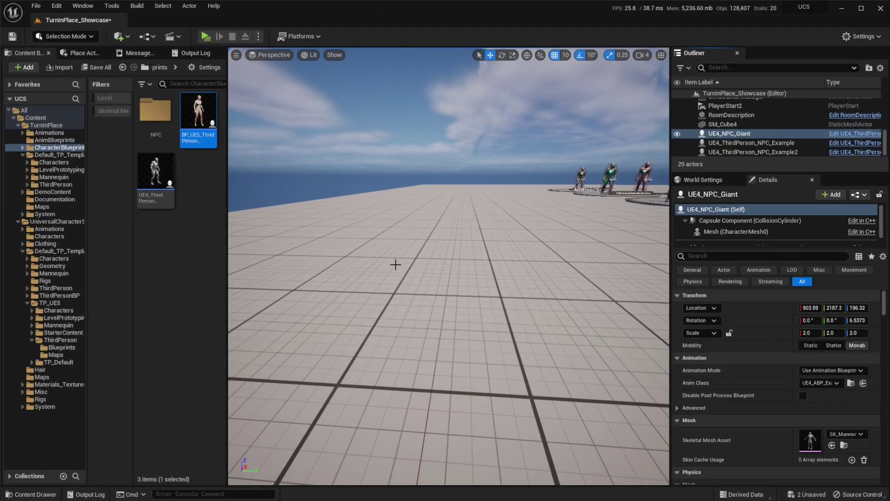
Step: Open BP_UE5_ThirdPersonCharacter and compare the hand positions of Mesh (CharacterMesh0) and UCS_Mesh in its viewport
double_click(202, 140)
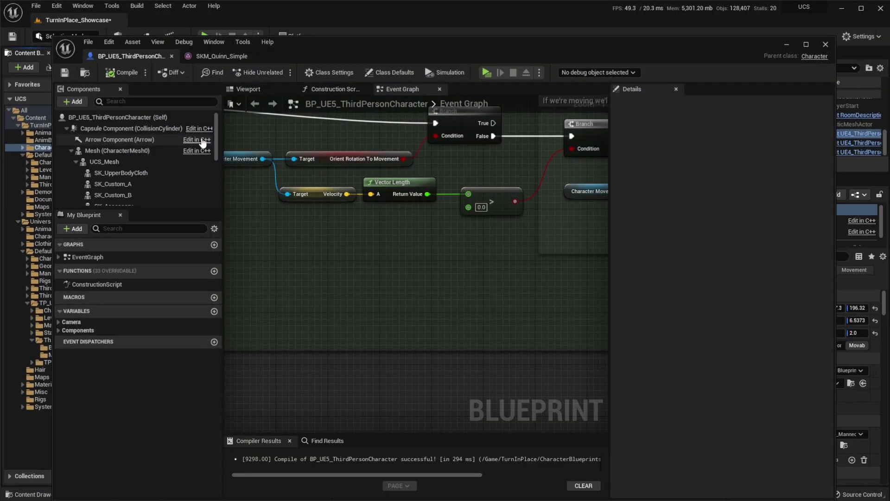
left_click(258, 89)
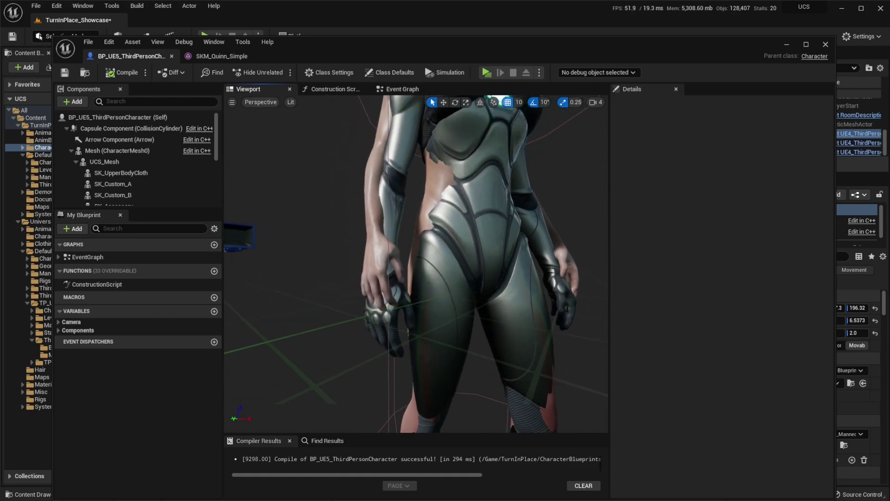
mouse_move(362, 202)
right_mouse_down()
mouse_move(343, 181)
mouse_move(362, 201)
right_mouse_up()
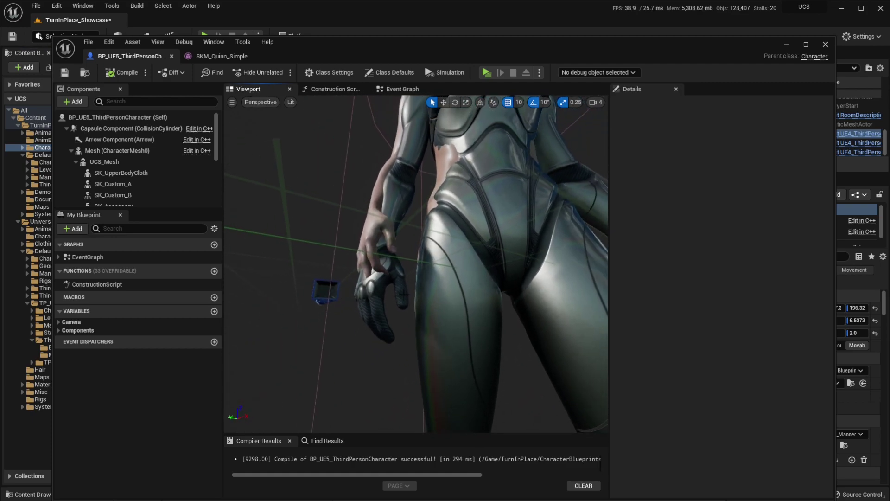
left_click(394, 199)
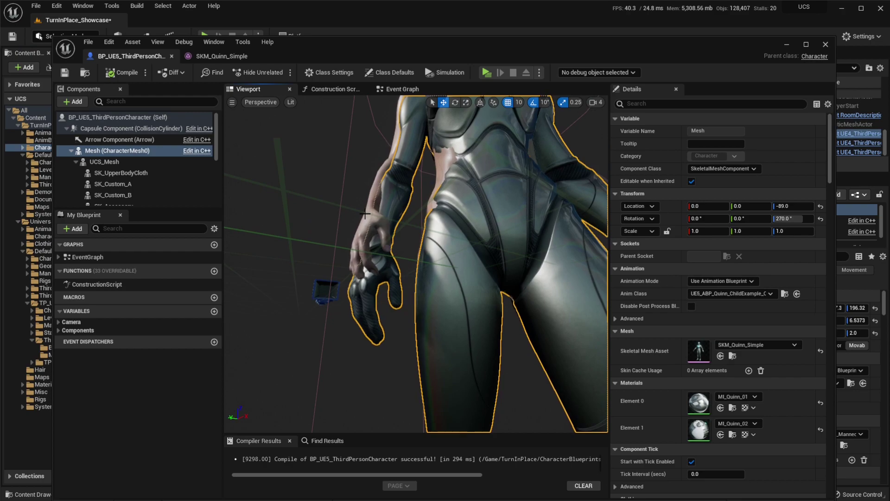
left_click(373, 232)
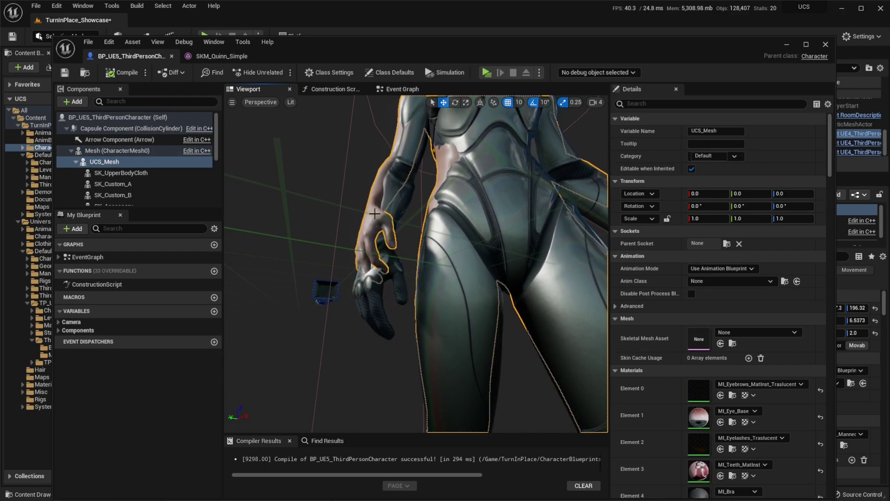
right_click_drag(374, 232, 459, 195)
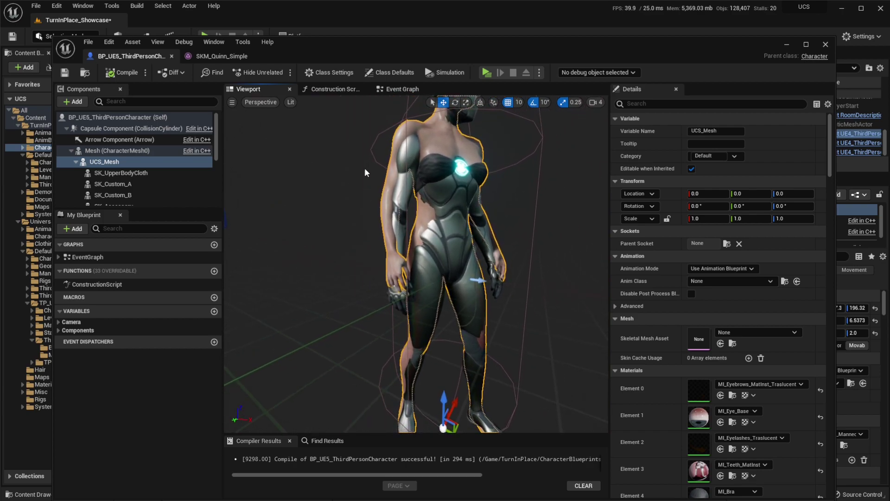
Step: Examine the Add Static Mesh Component and Attach Component To Component nodes using SwordSocket in the character's event graph
left_click(394, 90)
scroll(412, 282, "down", 8)
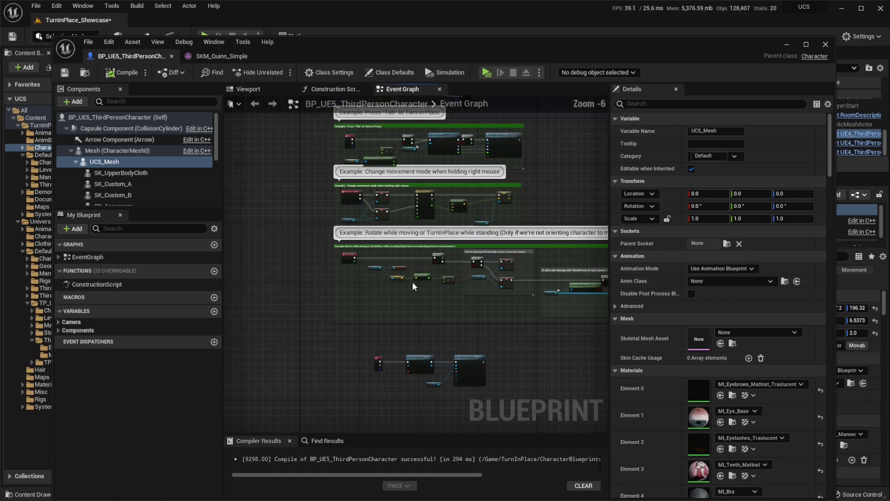
right_click_drag(386, 338, 362, 185)
scroll(365, 187, "up", 7)
right_click_drag(415, 243, 290, 248)
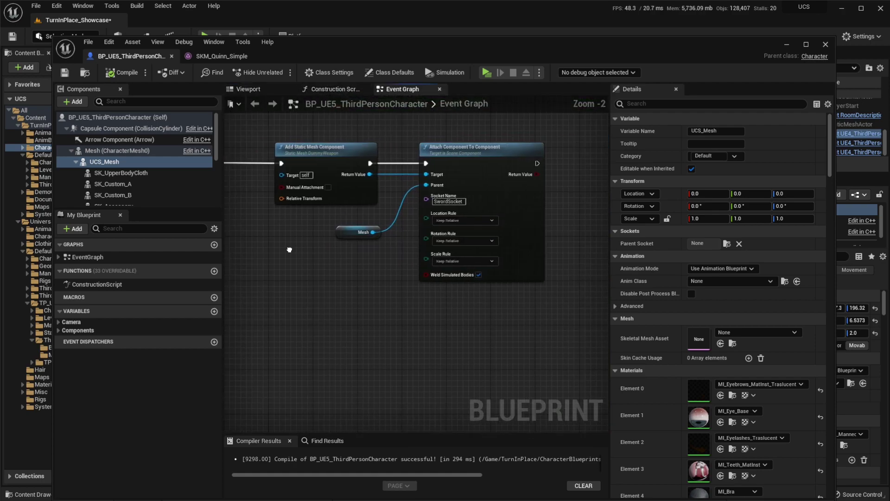
scroll(292, 247, "up", 1)
left_click_drag(255, 169, 255, 215)
scroll(310, 232, "up", 1)
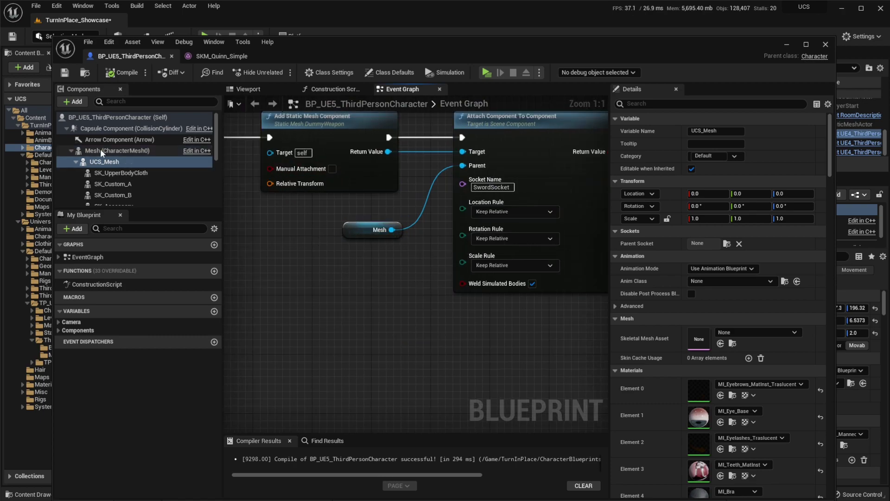
Step: Replace the Mesh reference with UCS Mesh as the Parent of the Attach Component To Component node in the Event Graph
left_click_drag(93, 162, 154, 192)
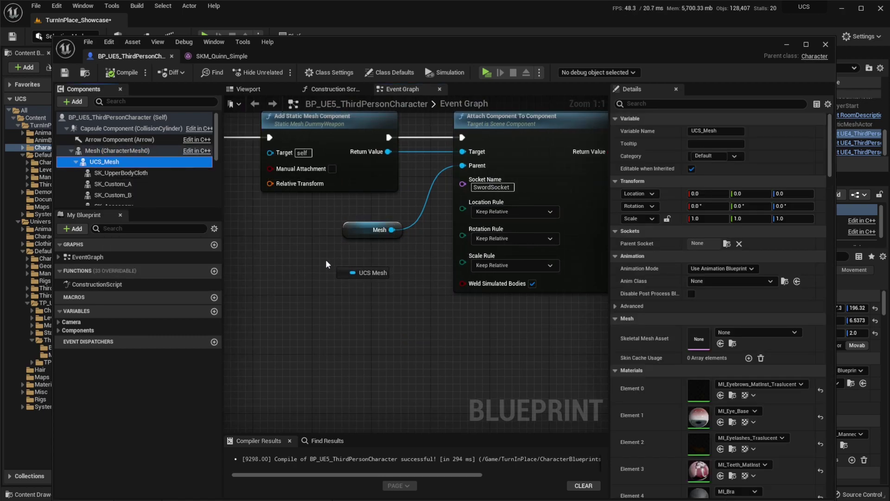
left_click_drag(326, 261, 330, 260)
scroll(393, 241, "up", 1)
left_click_drag(413, 256, 348, 245)
left_click(343, 228)
key("Delete")
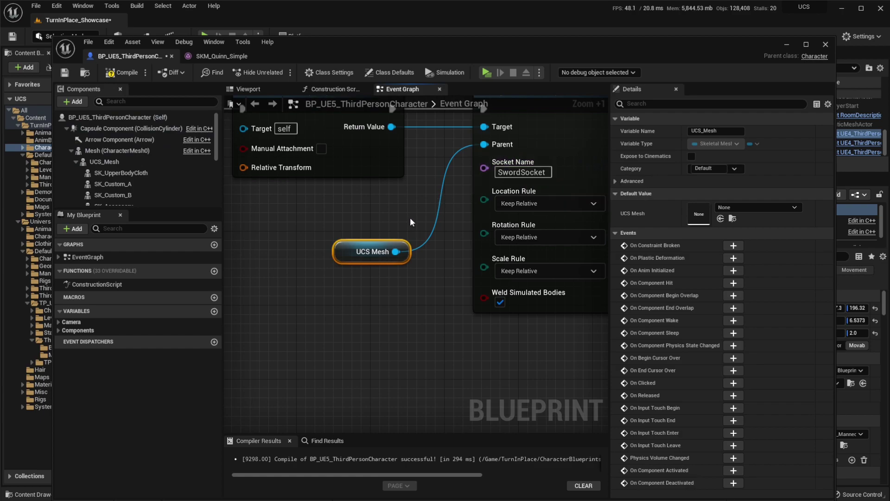
right_click_drag(410, 219, 363, 286)
Step: Inspect the dummy weapon in the hand of SKM_Quinn_Simple and copy the swordSocket from its skeleton
left_click(229, 56)
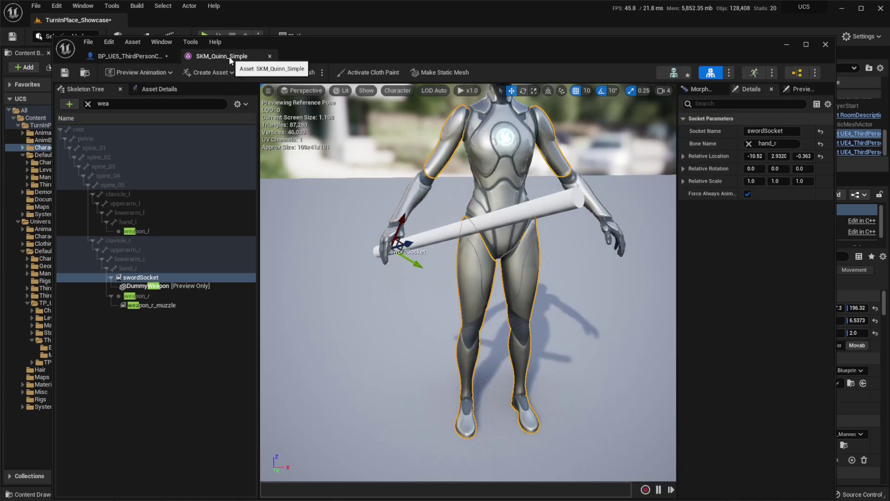
scroll(430, 265, "up", 3)
right_click_drag(430, 265, 207, 320)
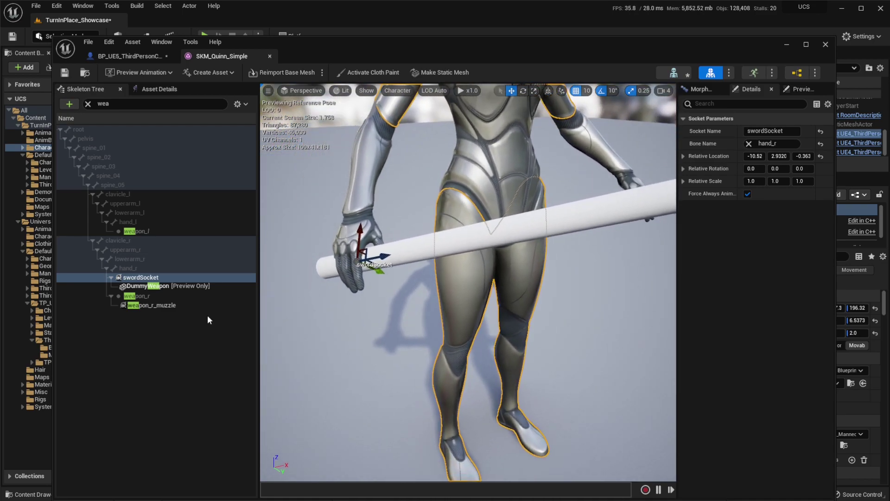
right_click(144, 281)
left_click(186, 346)
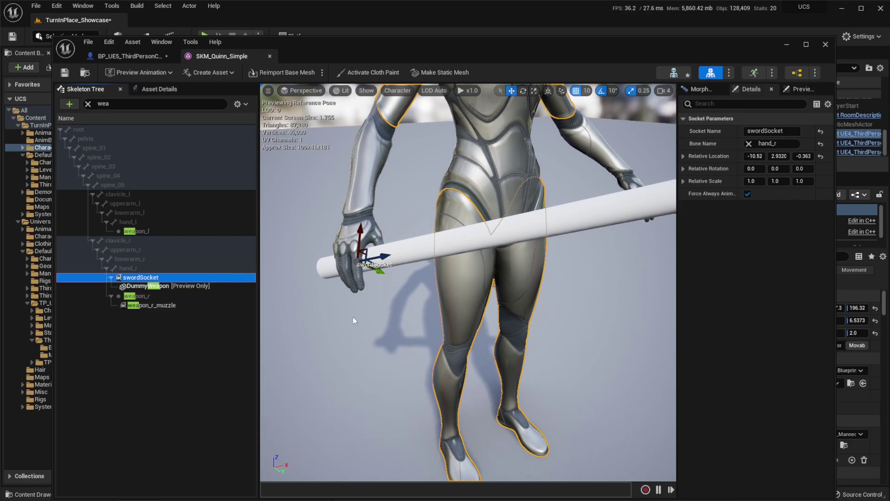
right_click_drag(382, 184, 442, 209)
Step: Search the UniversalCharacterSystem folder for "female final" and open the SK_Female_Final skeletal mesh
left_click_drag(346, 52, 535, 237)
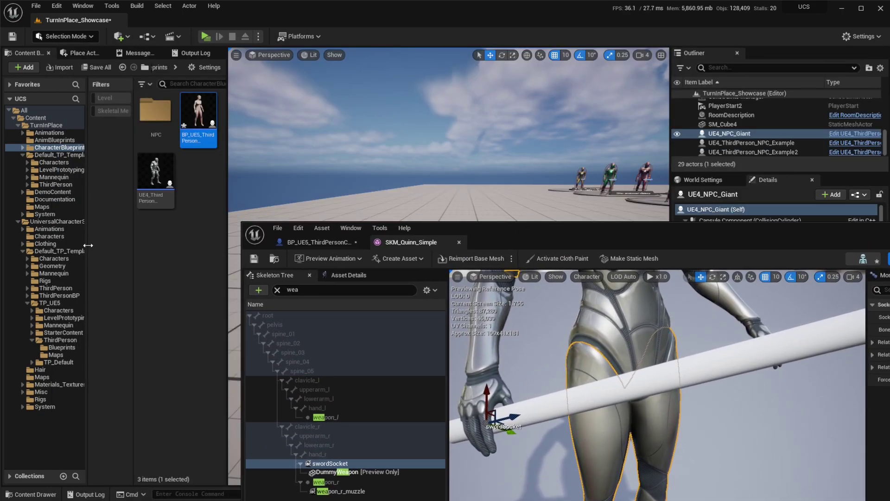
left_click(68, 221)
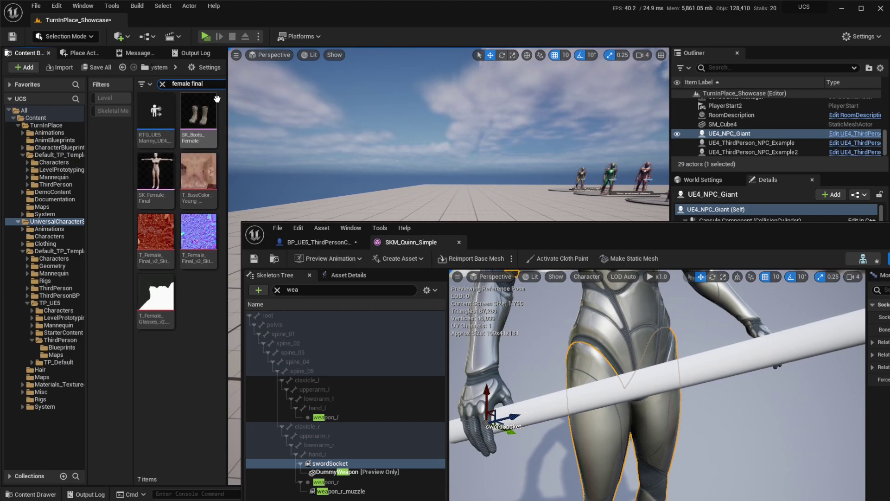
double_click(186, 162)
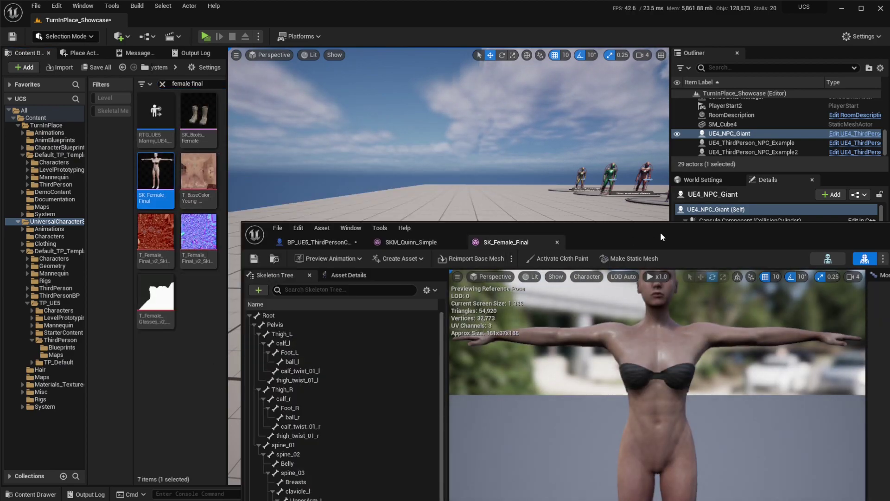
left_click_drag(660, 232, 497, 43)
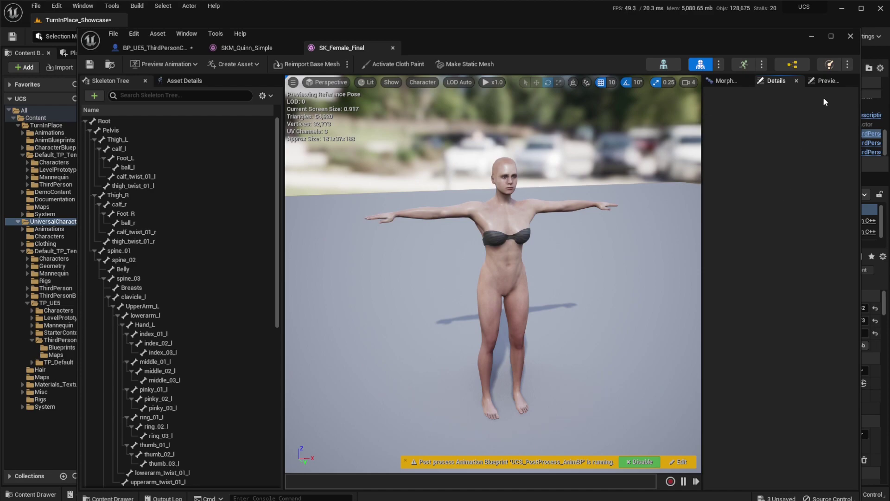
Step: Preview Anim_Idle_Base on SK_Female_Final and disable the running UCS_PostProcess_AnimBP in the preview
left_click(826, 81)
left_click(819, 138)
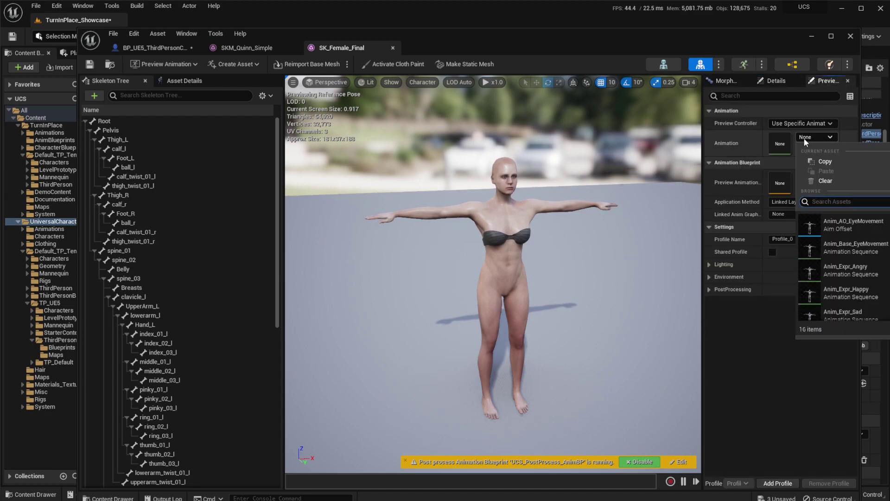
type("idle")
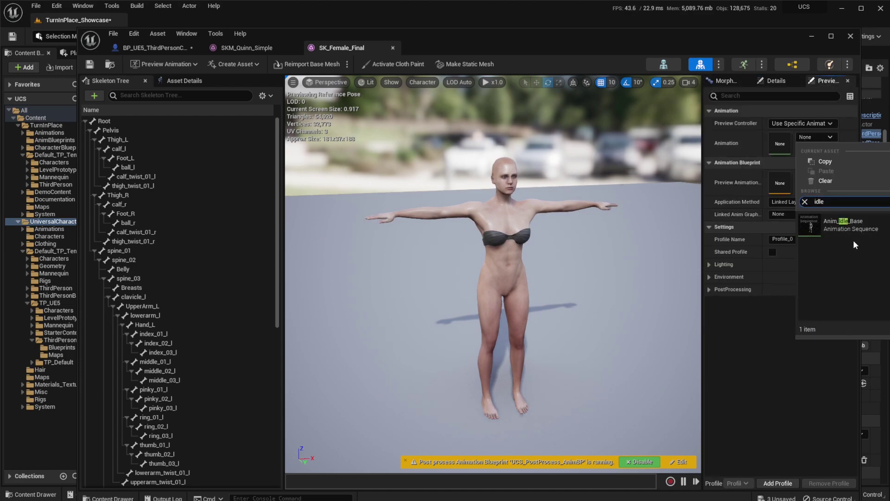
left_click(861, 230)
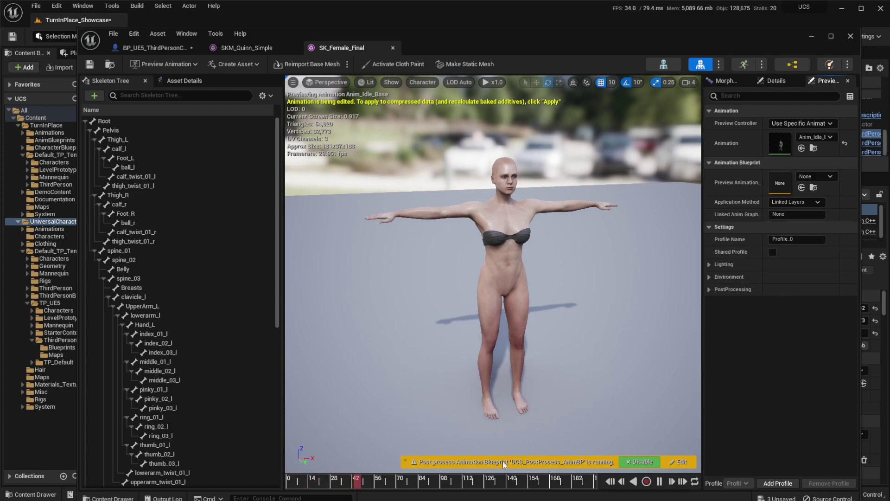
left_click(638, 462)
key("w")
right_click_drag(493, 273, 482, 273)
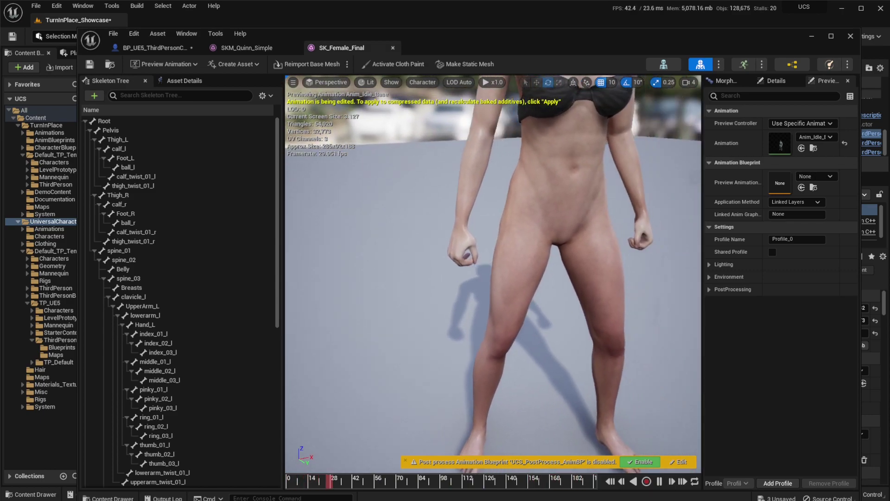
Step: Paste the copied swordSocket onto the Hand_R bone of SK_Female_Final and inspect its placement in the hand
scroll(169, 219, "down", 2)
scroll(169, 219, "down", 3)
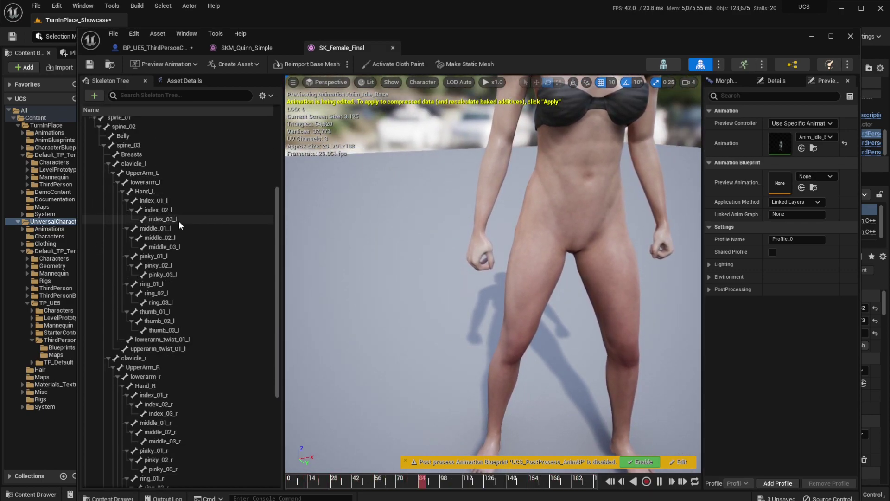
scroll(185, 310, "down", 2)
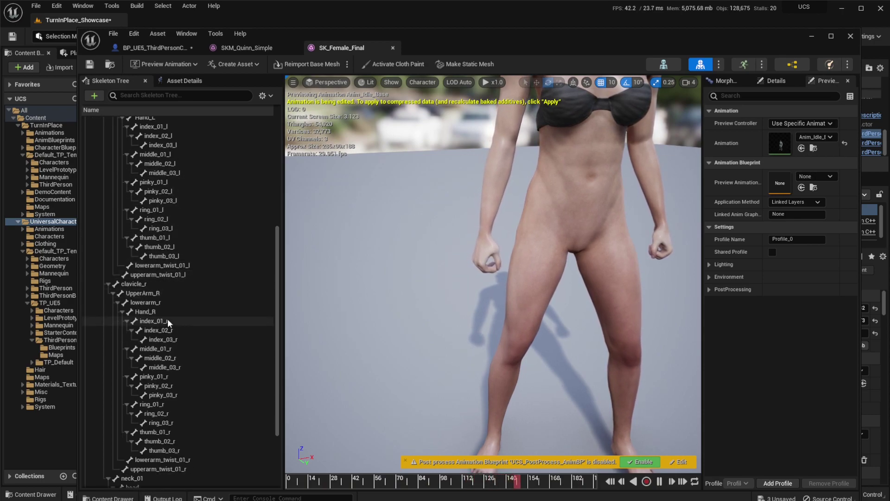
left_click(158, 309)
right_click(158, 309)
left_click(206, 356)
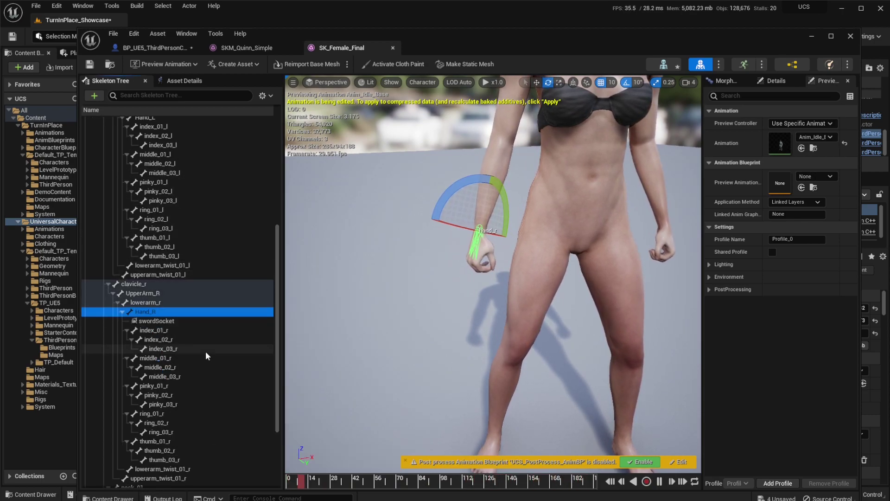
left_click(171, 322)
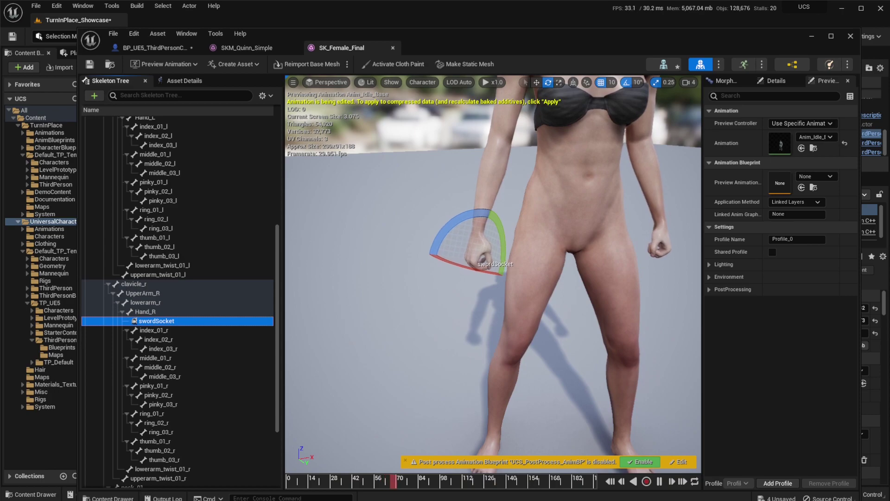
scroll(477, 348, "up", 3)
key("w")
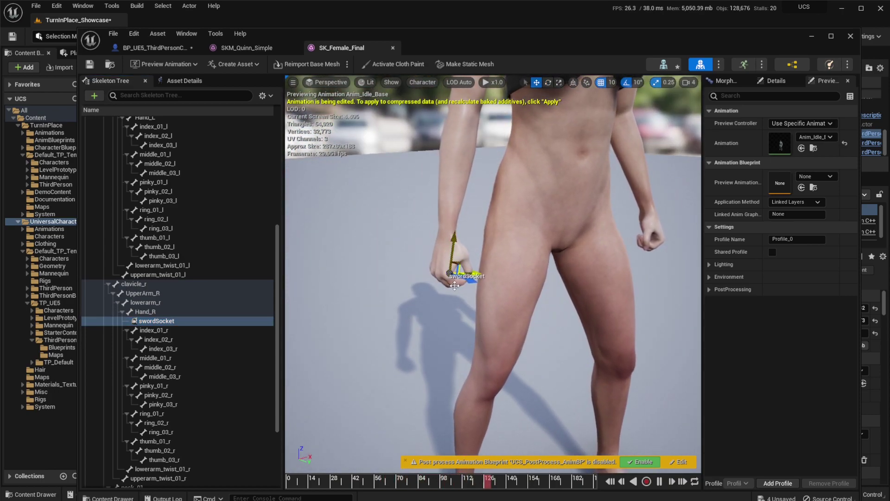
mouse_move(506, 335)
right_mouse_down()
mouse_move(454, 335)
mouse_move(506, 335)
right_mouse_up()
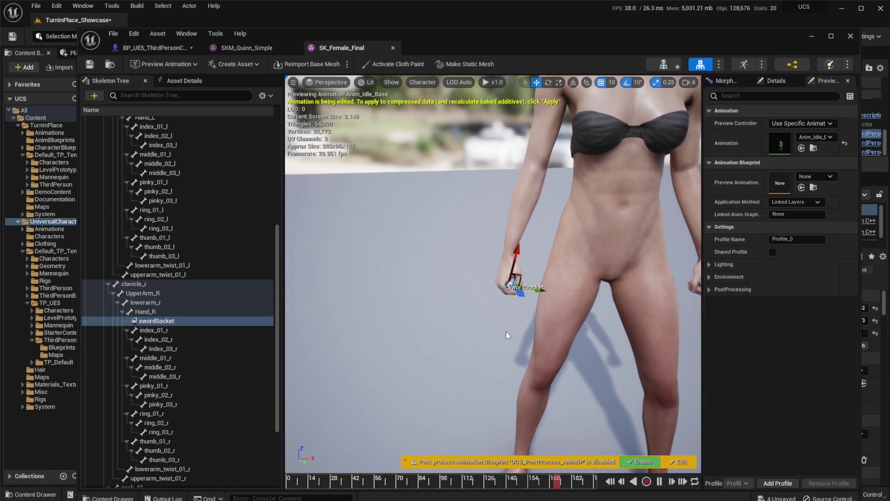
Step: Add DummyWeapon as a preview asset on swordSocket, check how the hand grips it, and save SK_Female_Final
right_click(165, 321)
mouse_move(222, 435)
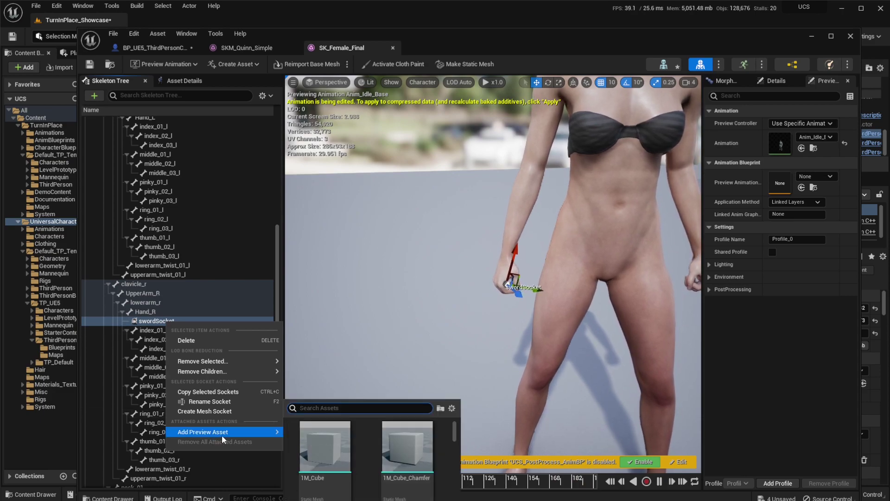
type("wea")
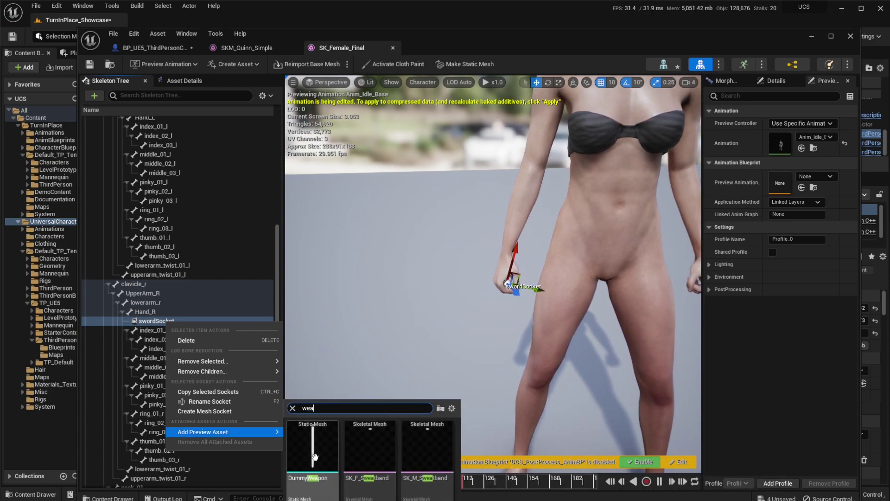
left_click(313, 447)
left_click_drag(432, 344, 434, 360)
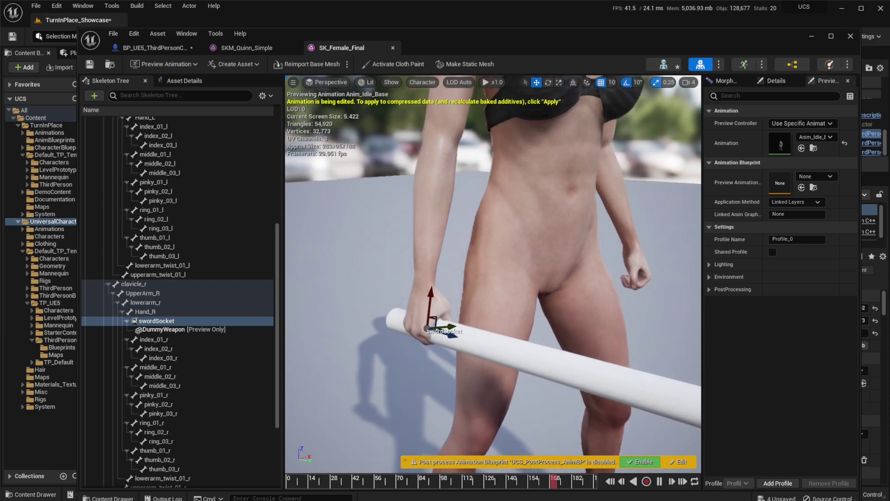
right_click_drag(434, 361, 440, 304)
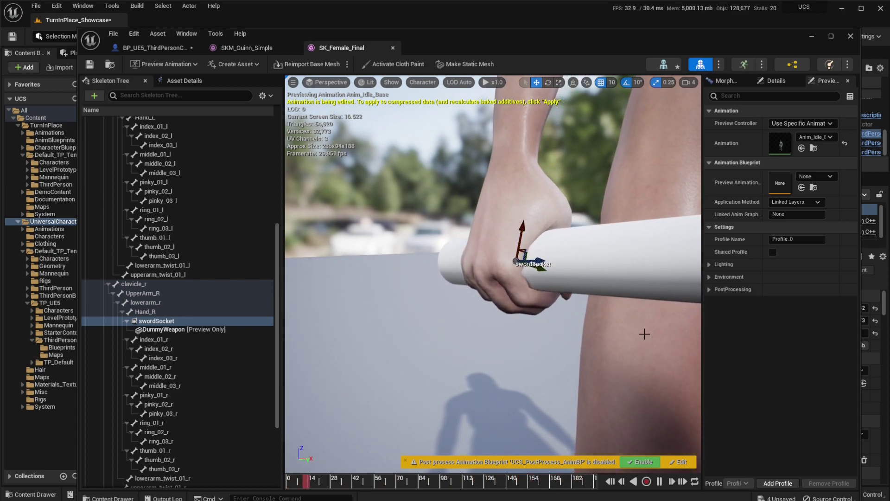
left_click(91, 67)
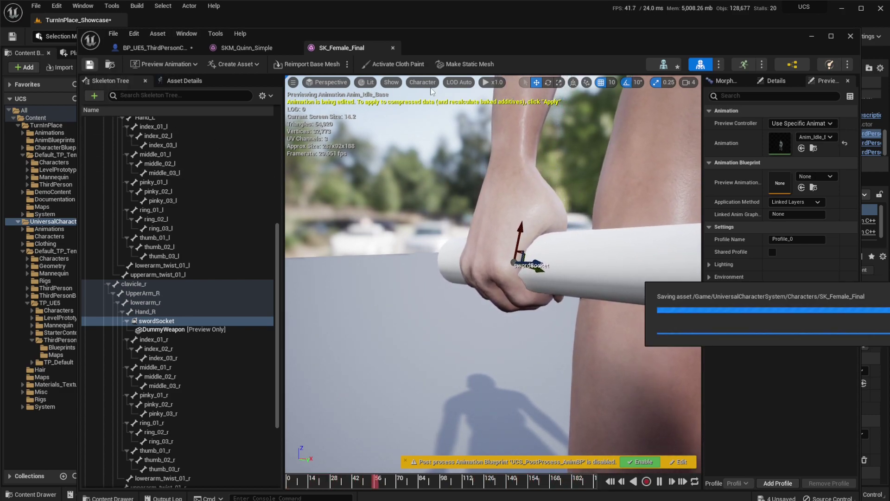
Step: Play the Turn in Place showcase level, equip the zombie with the dummy weapon, and run it around to check the attachment
left_click(814, 36)
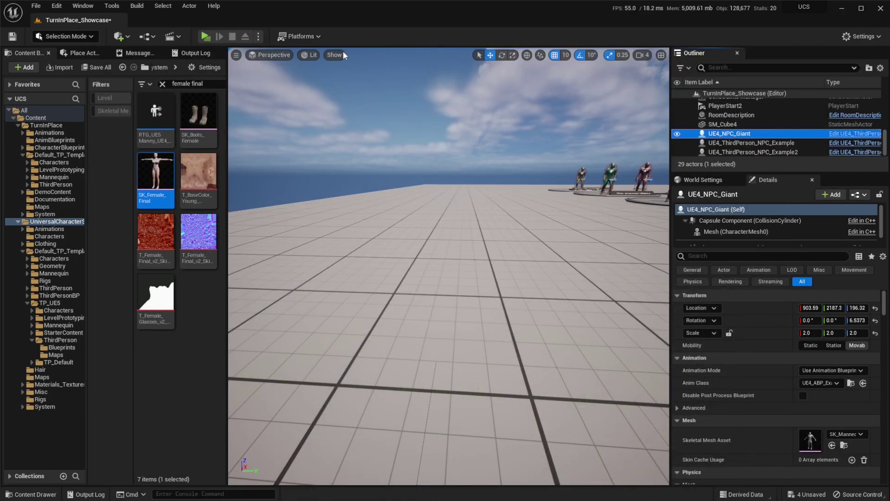
left_click(207, 36)
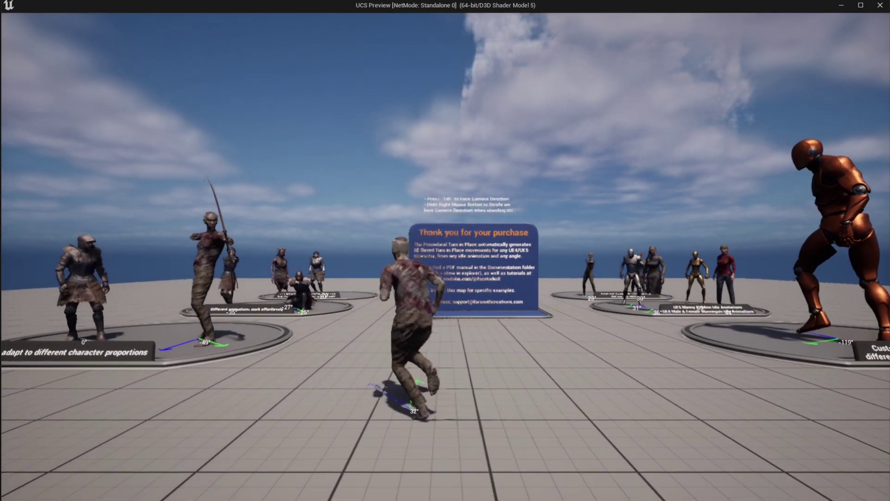
key("s")
key("1")
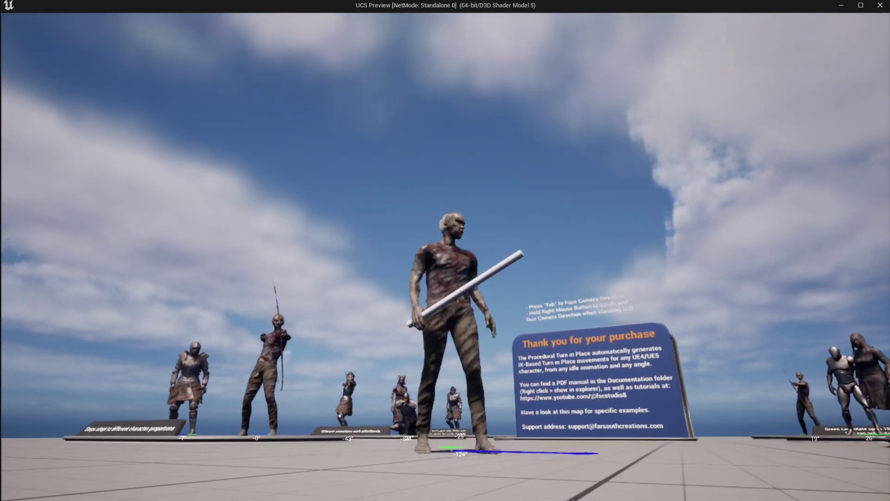
key("w")
key("a")
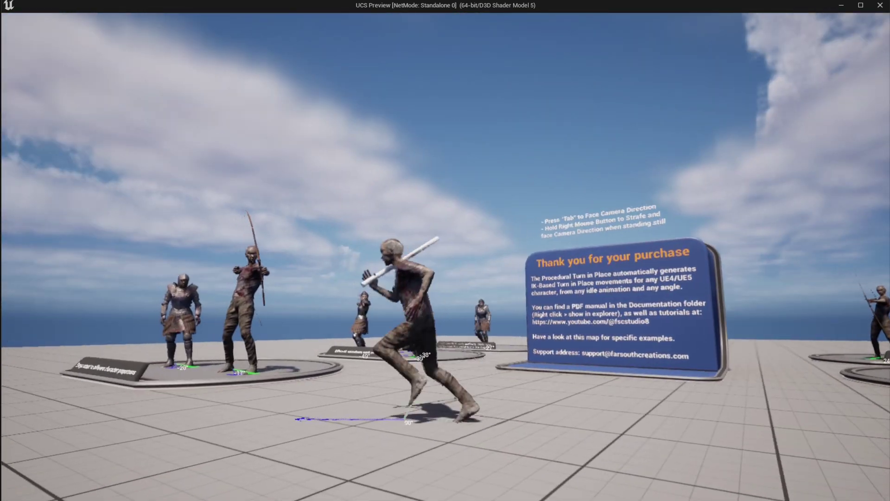
key("s")
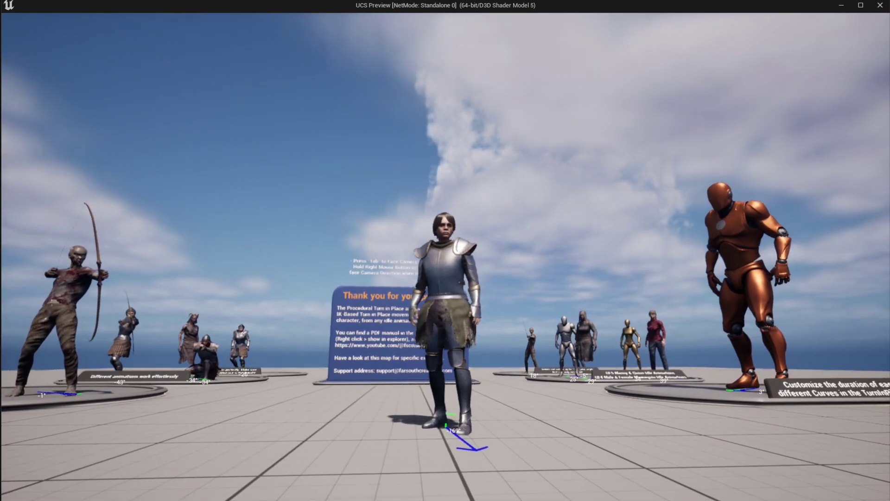
Step: Move the knight character around the showcase level to check its movement and turning
key("a")
key("d")
key("s")
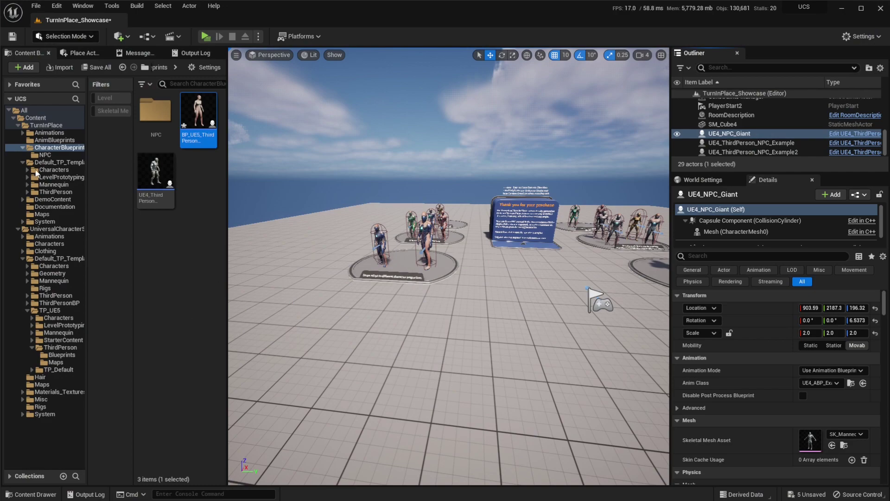
Step: Search the UniversalCharacterSystem folder for "post process", open UCS_PostProcess_AnimBP, and edit the IK Retargeter assigned to its Retarget Pose From Mesh node
left_click(56, 229)
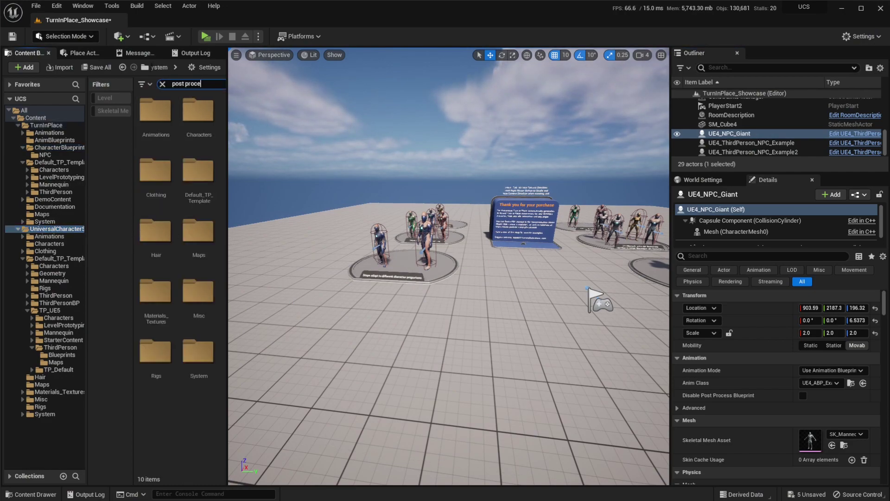
double_click(157, 238)
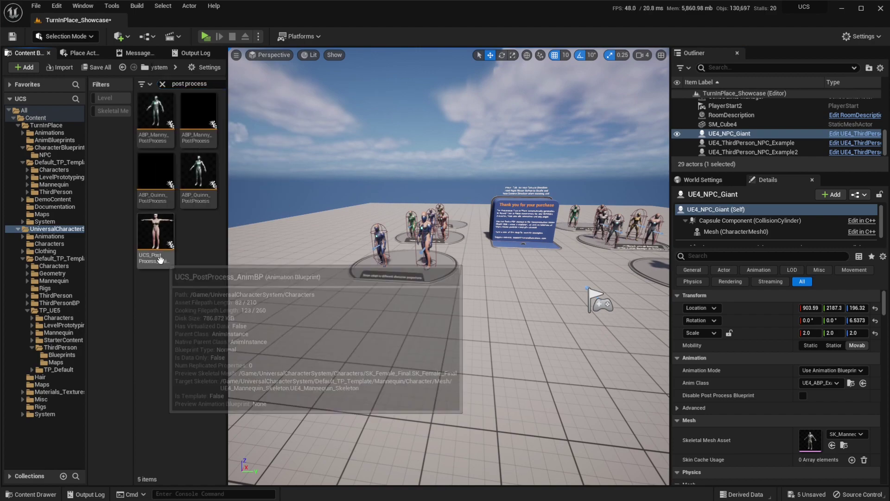
right_click_drag(533, 348, 535, 332)
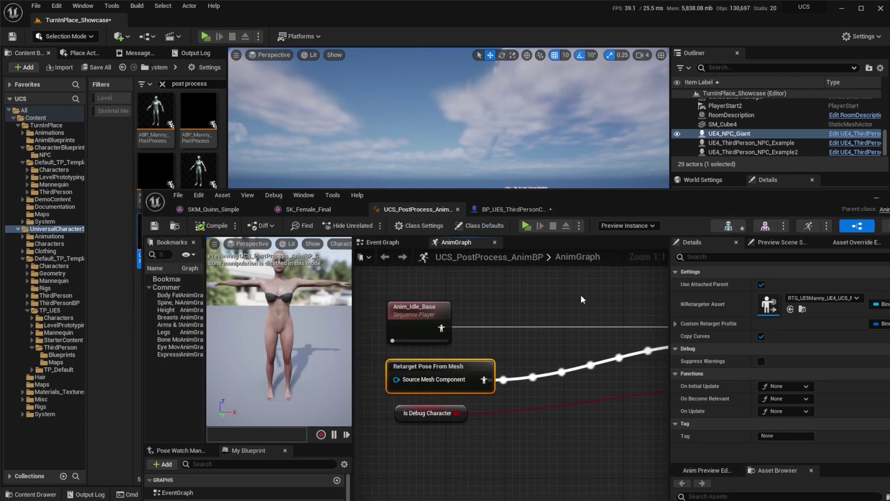
left_click_drag(621, 199, 540, 144)
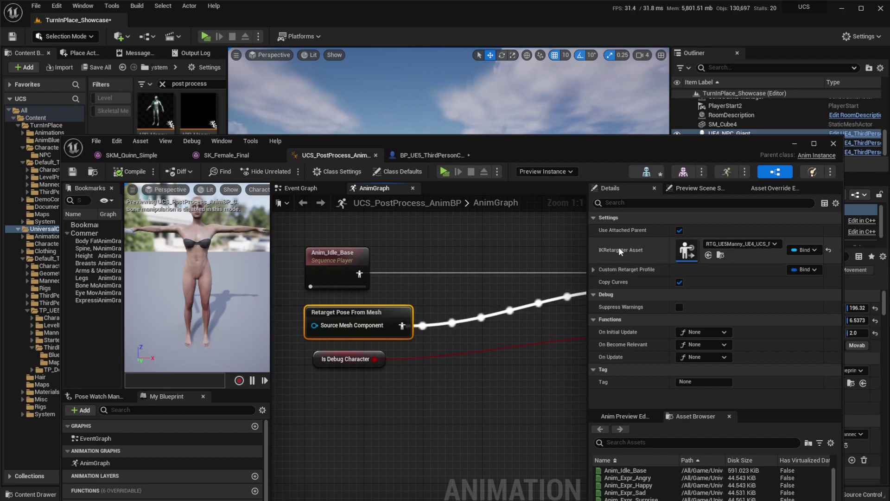
left_click(738, 244)
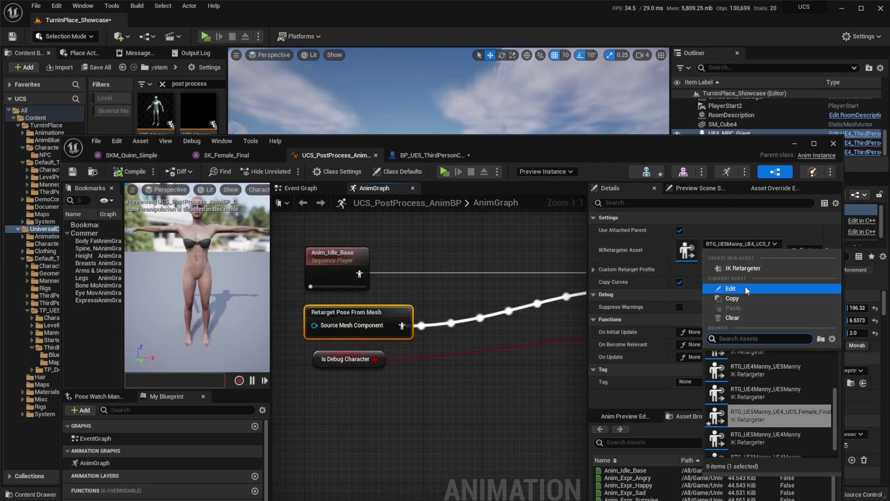
left_click(739, 287)
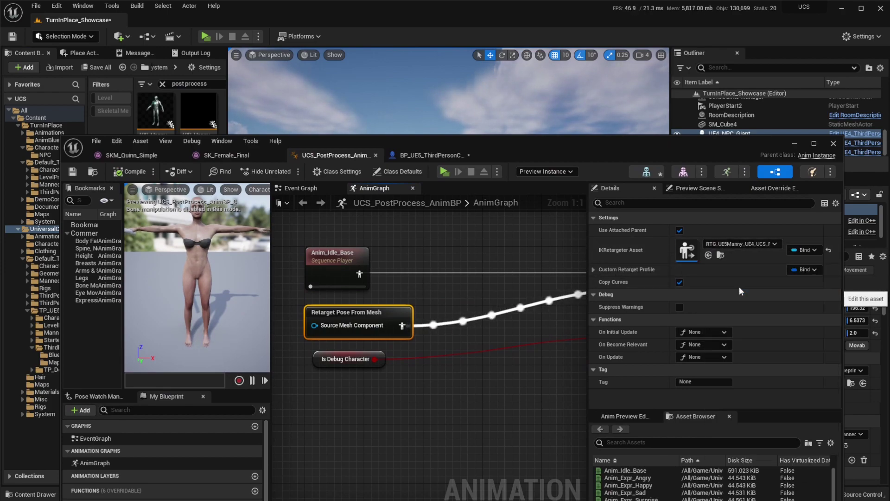
Step: Disable the ABP_Manny_PostProcess animation blueprint in the retargeter preview and compare the mannequin with SK_Female_Final
right_click_drag(478, 441, 385, 435)
key("d")
left_click_drag(399, 250, 418, 236)
left_click_drag(654, 154, 667, 54)
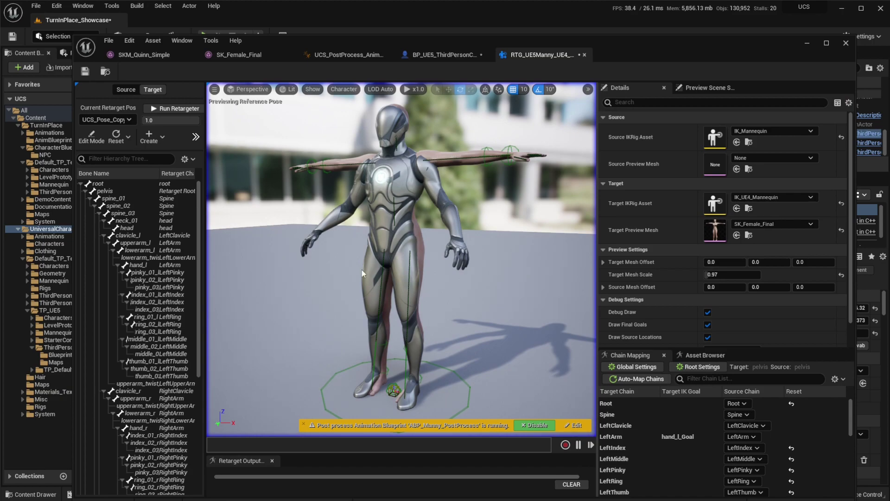
scroll(451, 297, "up", 3)
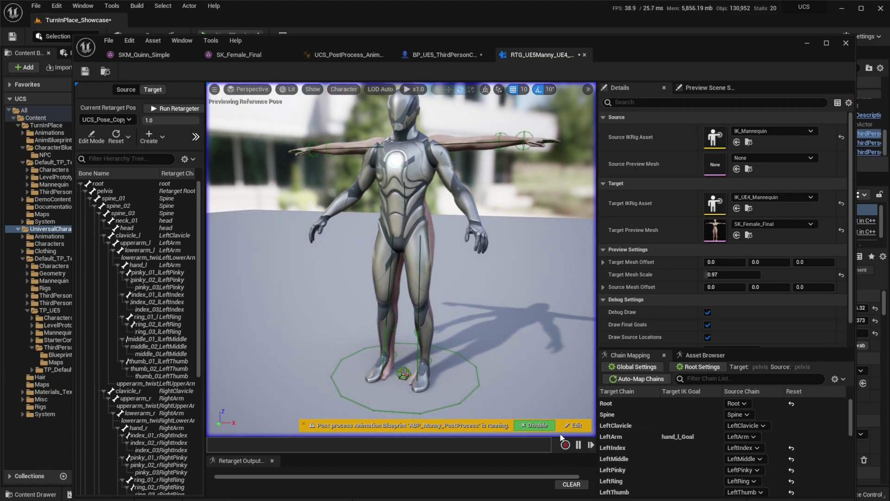
left_click(528, 424)
scroll(521, 376, "up", 2)
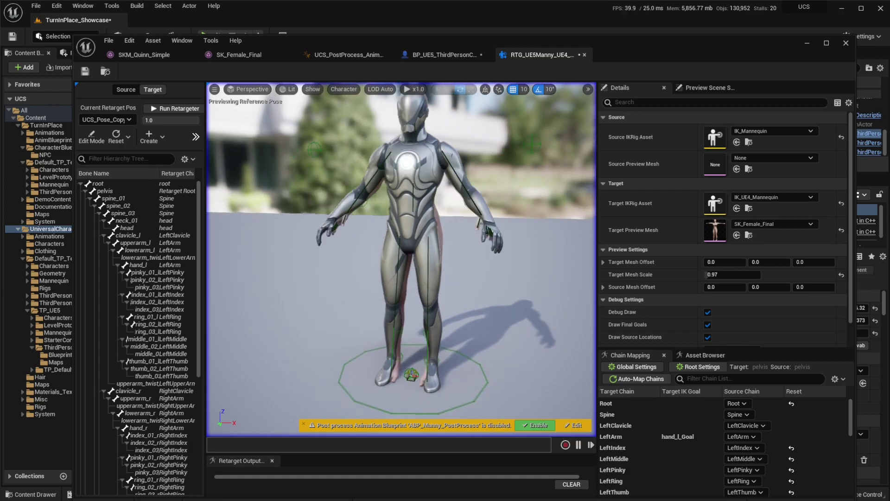
scroll(401, 259, "up", 2)
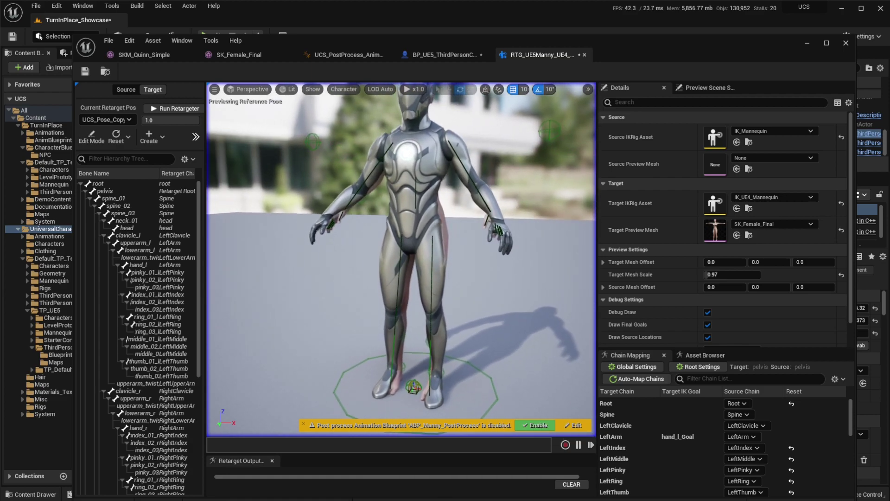
Step: Preview the MM_Run_Fwd animation in the retargeter, pause it around frame 32, and inspect how the target's arms match the source
left_click(698, 355)
type("run")
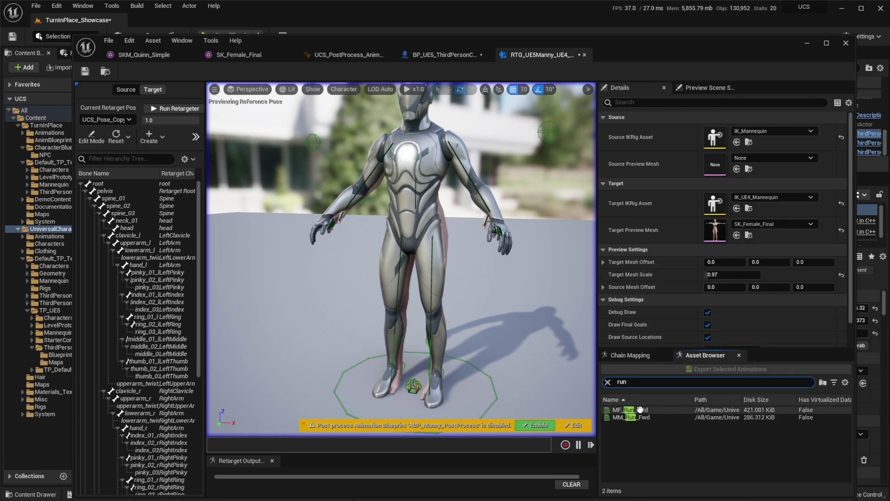
double_click(630, 416)
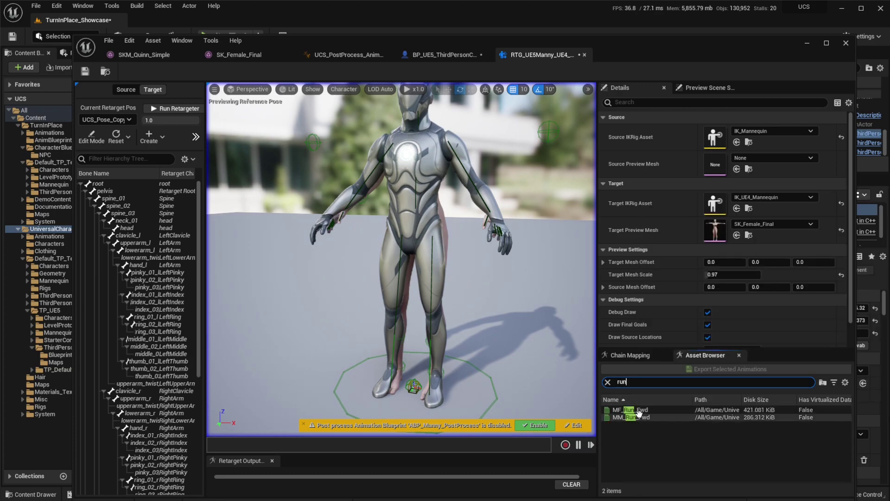
left_click(607, 381)
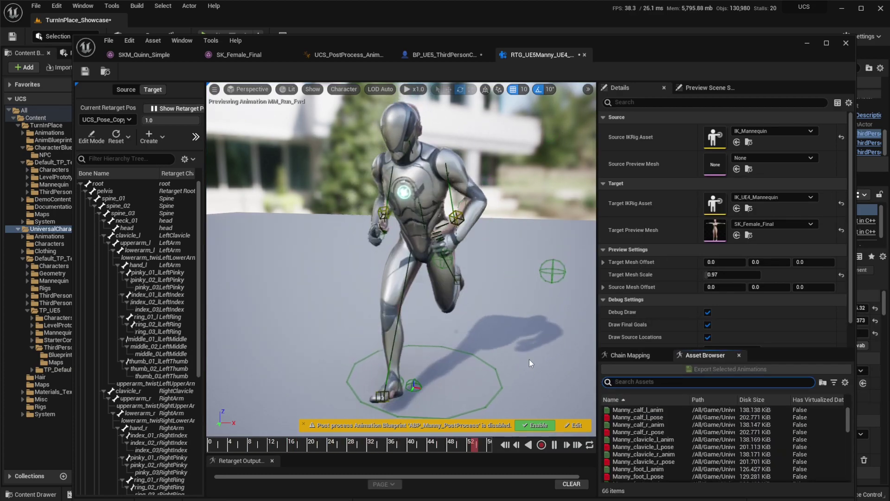
mouse_move(529, 361)
right_mouse_down()
mouse_move(547, 385)
mouse_move(532, 364)
right_mouse_up()
left_click(554, 445)
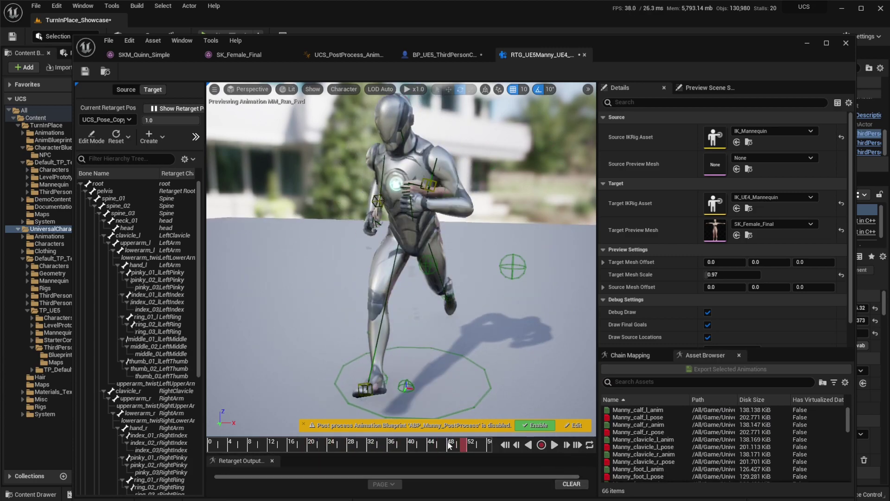
left_click_drag(404, 449, 377, 447)
right_click_drag(394, 350, 436, 343)
mouse_move(470, 218)
right_mouse_down()
mouse_move(496, 234)
mouse_move(505, 204)
mouse_move(477, 237)
mouse_move(470, 219)
right_mouse_up()
mouse_move(470, 219)
left_mouse_down()
mouse_move(463, 204)
mouse_move(473, 195)
mouse_move(482, 208)
mouse_move(473, 218)
left_mouse_up()
mouse_move(404, 308)
right_mouse_down()
mouse_move(380, 296)
mouse_move(394, 320)
mouse_move(417, 297)
mouse_move(404, 307)
right_mouse_up()
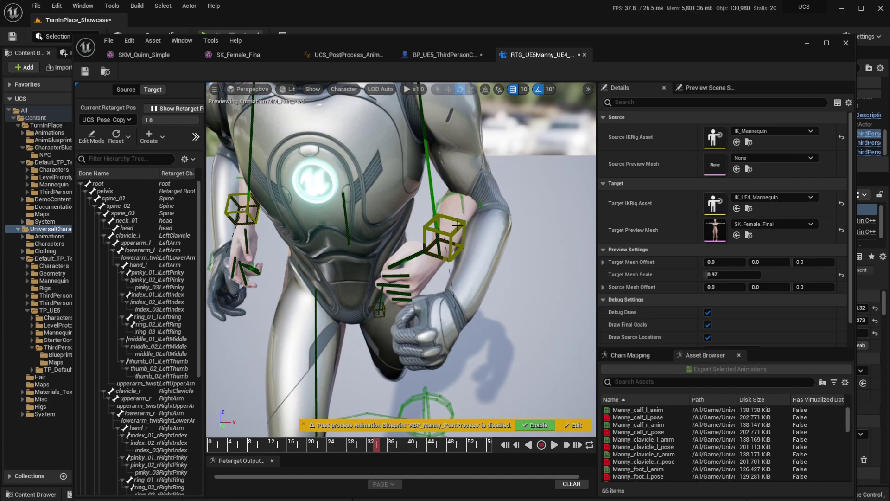
Step: Filter the chain mapping for "arm" and set the LeftArm chain's IK Blend to Source to 1.0
left_click(624, 355)
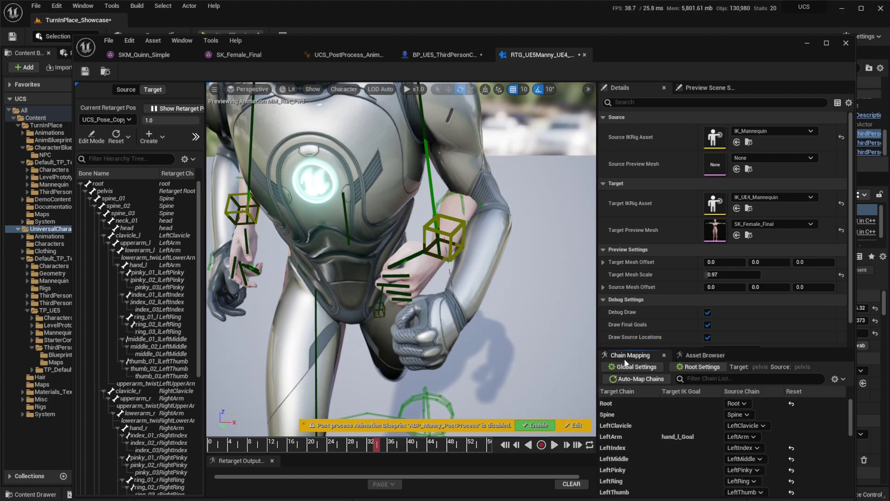
type("arm")
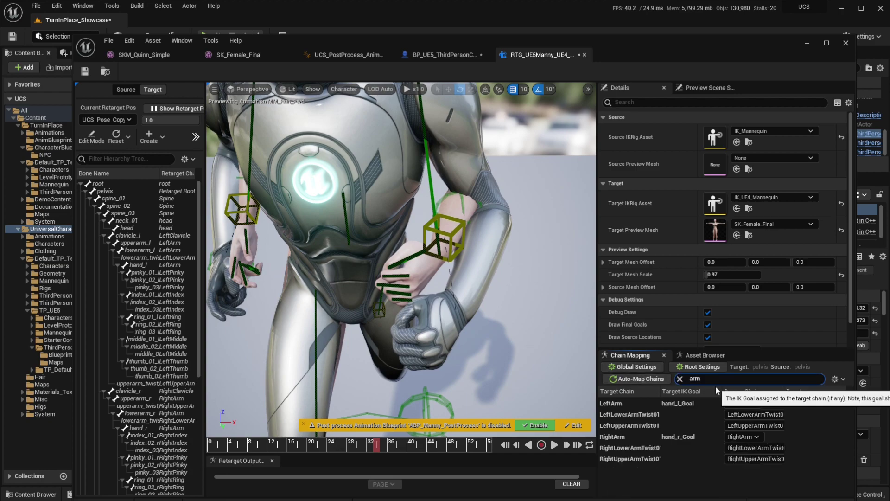
left_click(606, 404)
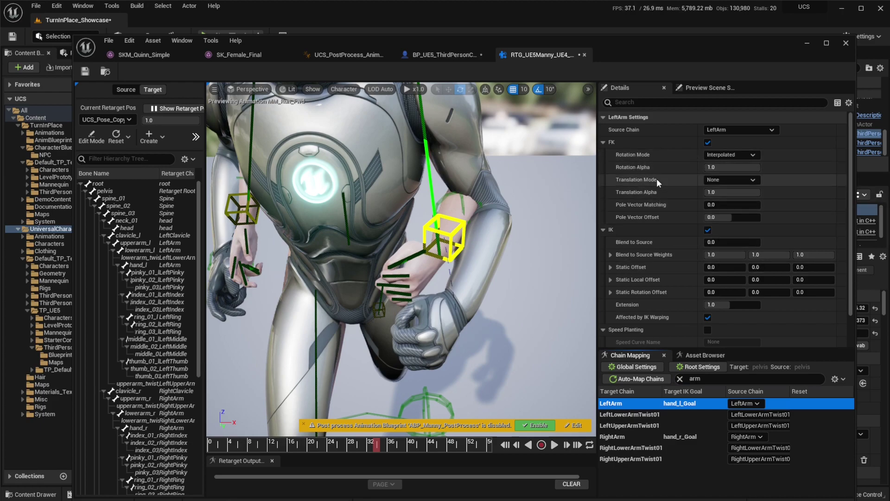
mouse_move(633, 244)
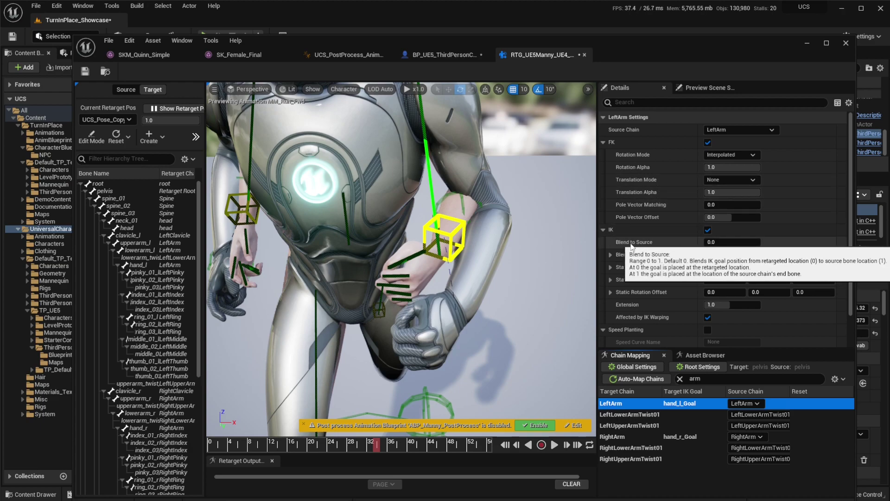
mouse_move(710, 241)
left_mouse_down()
mouse_move(760, 241)
mouse_move(719, 241)
left_mouse_up()
type("1")
key("Return")
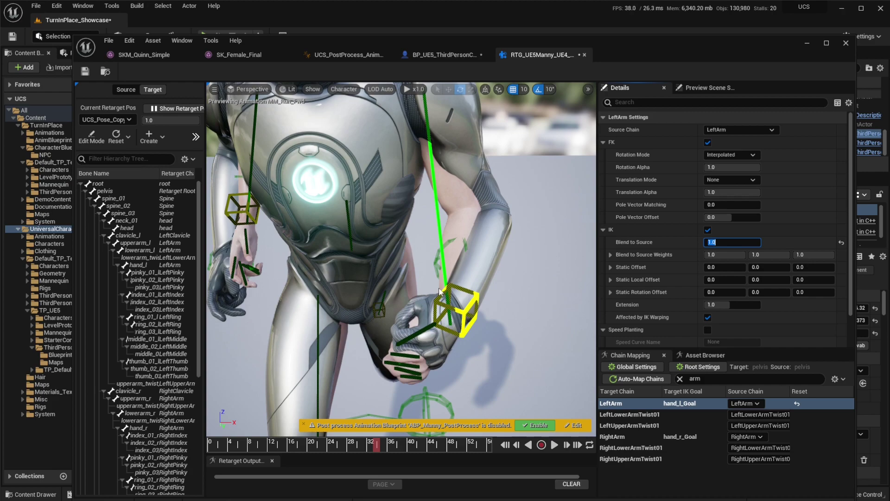
scroll(439, 291, "down", 5)
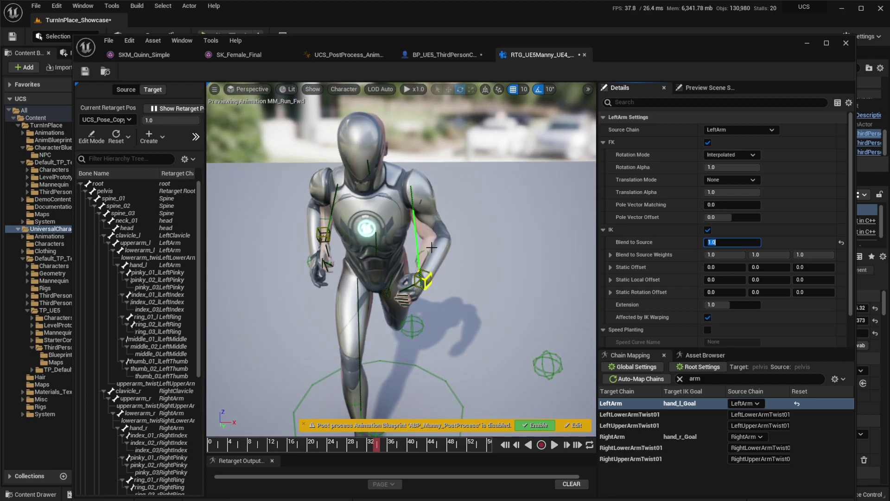
middle_click_drag(432, 248, 340, 254)
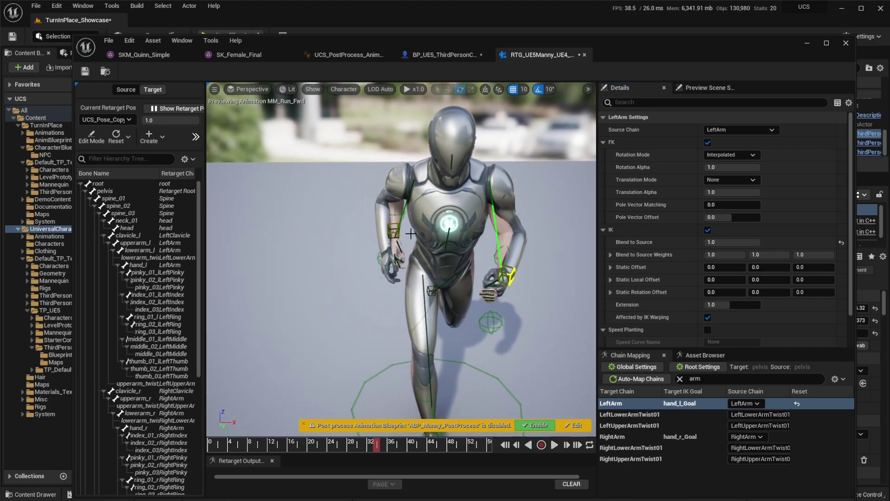
Step: Set the RightArm chain's IK Blend to Source to 1.0 and inspect the right hand from behind
left_click(619, 438)
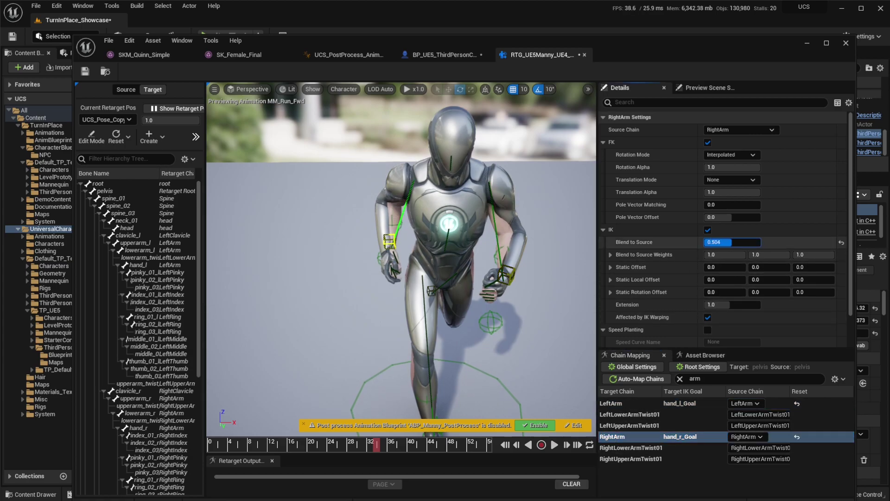
right_click_drag(468, 250, 371, 231)
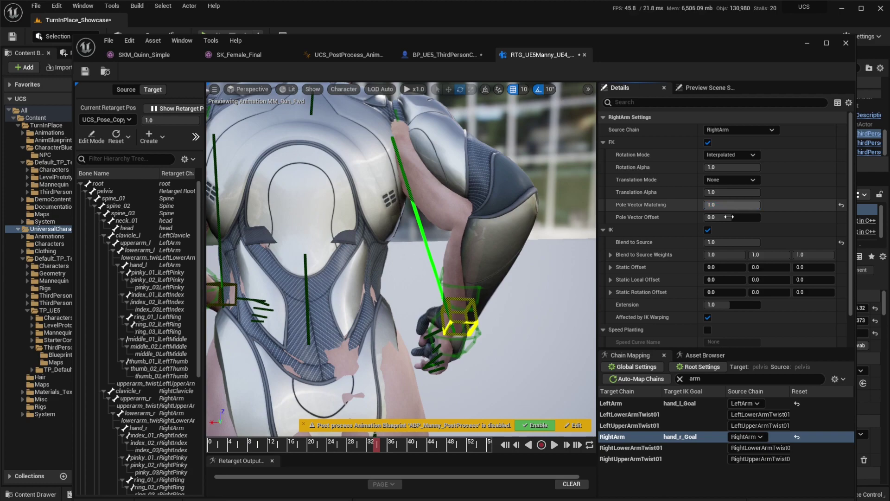
Step: Try a Pole Vector Offset of about 26 on the RightArm chain, and reset Pole Vector Offset and Pole Vector Matching
left_click_drag(729, 216, 705, 216)
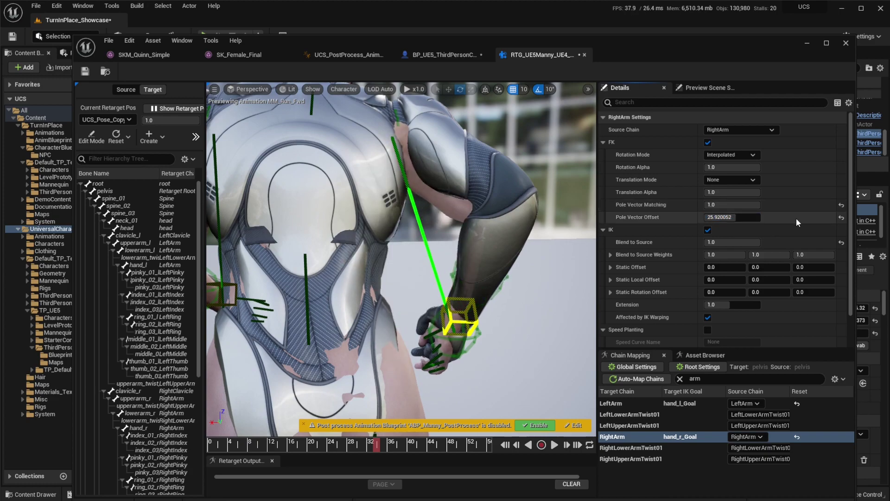
left_click(842, 218)
left_click(841, 205)
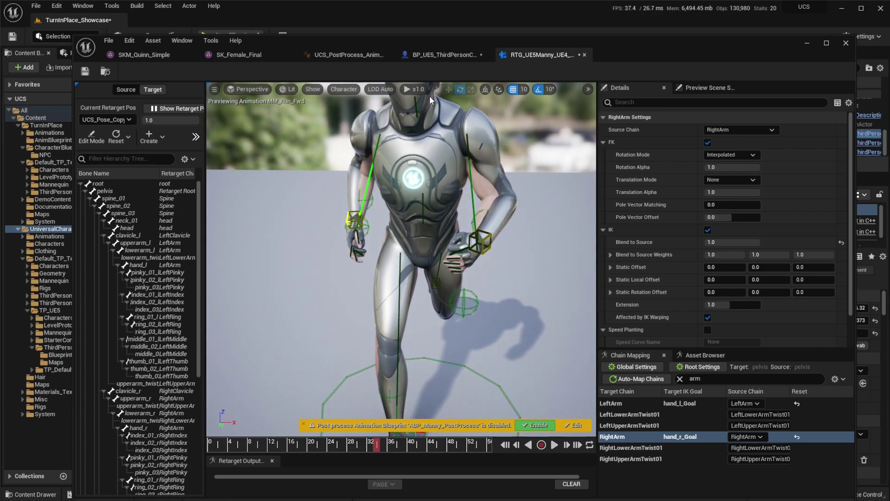
Step: Play the Turn in Place showcase level and run the knight back and forth to check the adjusted arm retargeting
left_click(806, 43)
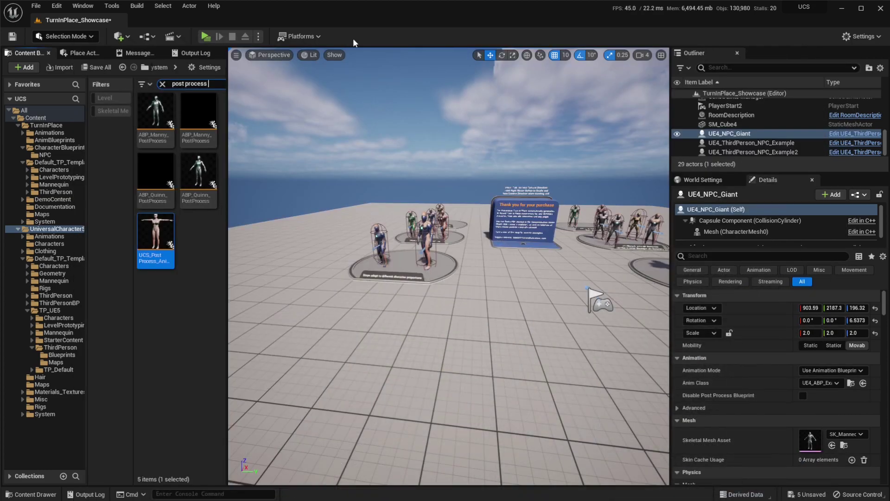
left_click(205, 36)
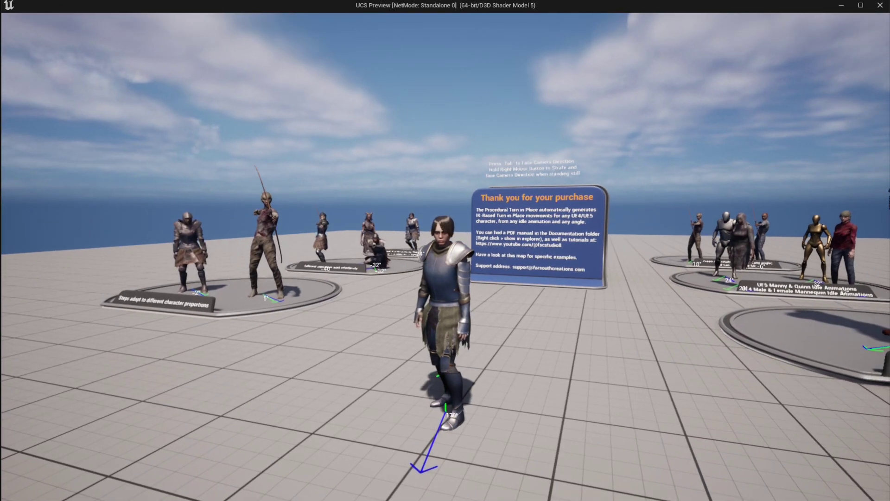
key("w")
key("s")
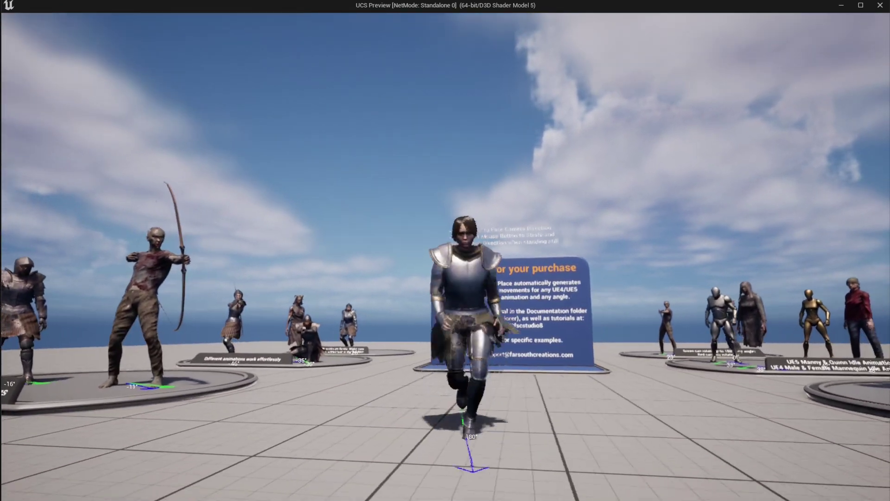